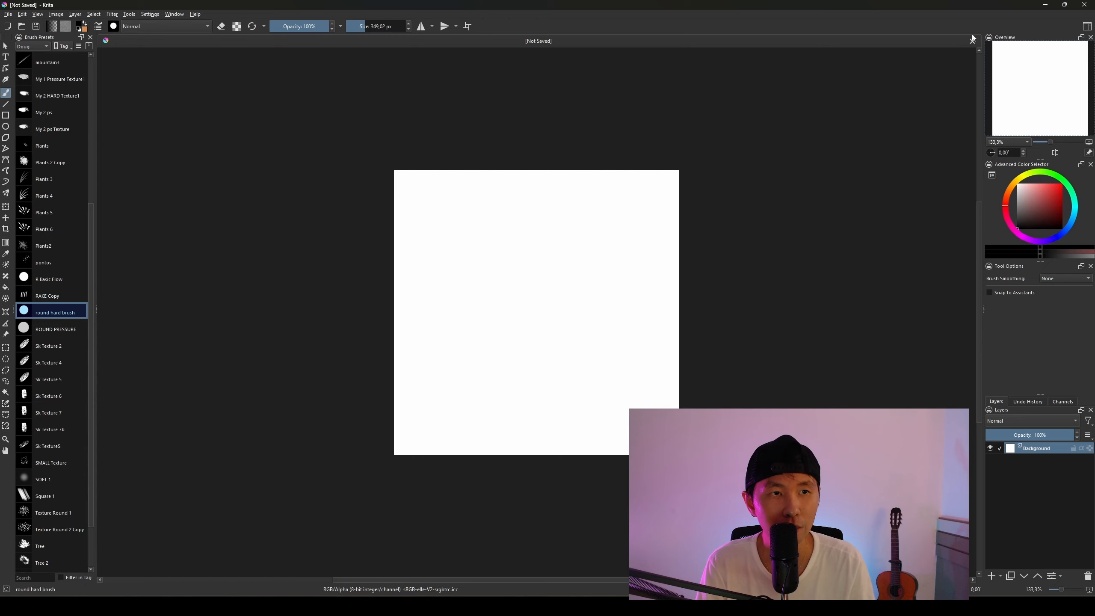
Step: Close the open image and create a new custom document of 500 × 500 px at 72 pixels/inch
left_click(972, 41)
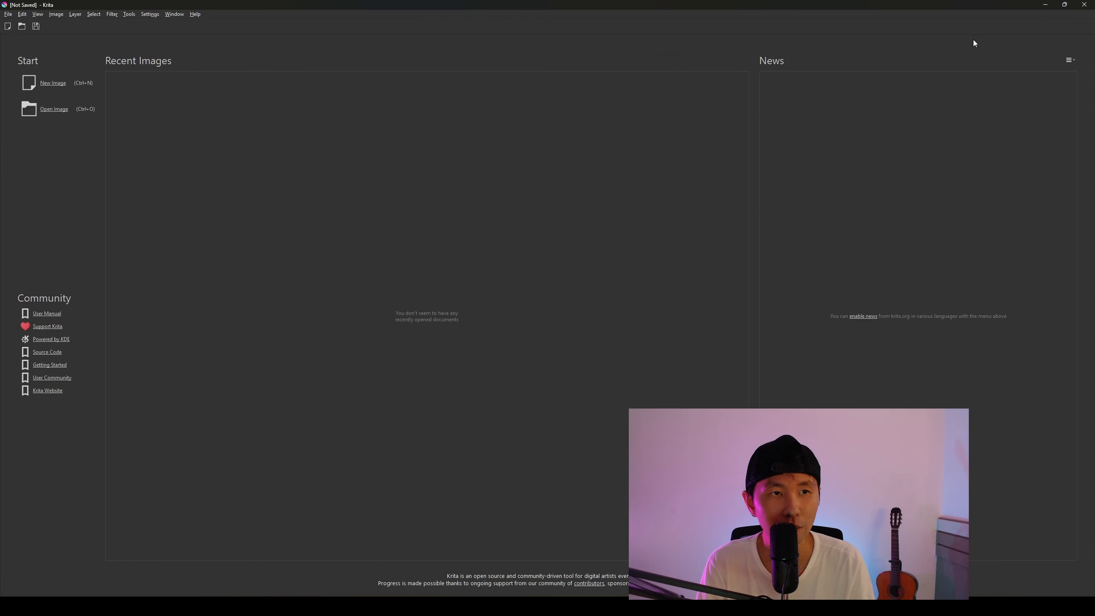
left_click(49, 83)
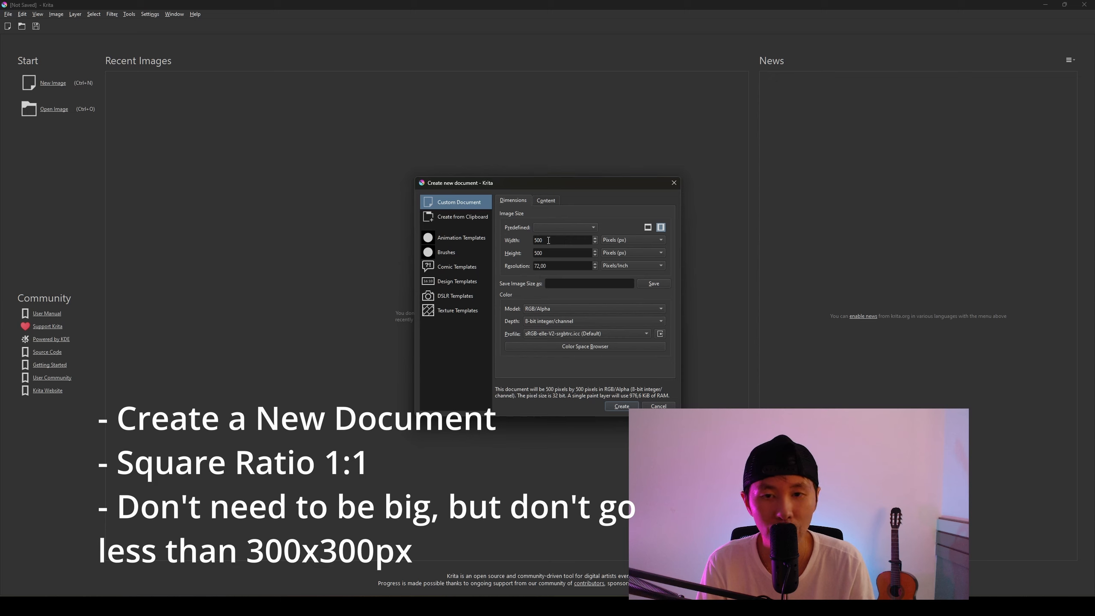
left_click_drag(549, 240, 509, 243)
double_click(550, 253)
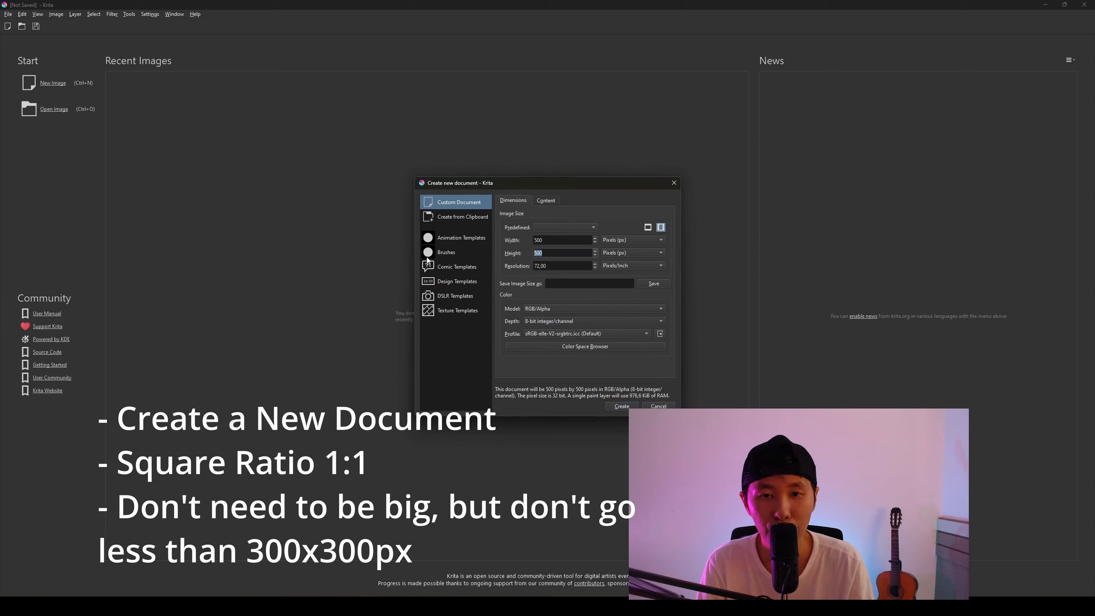
left_click(623, 407)
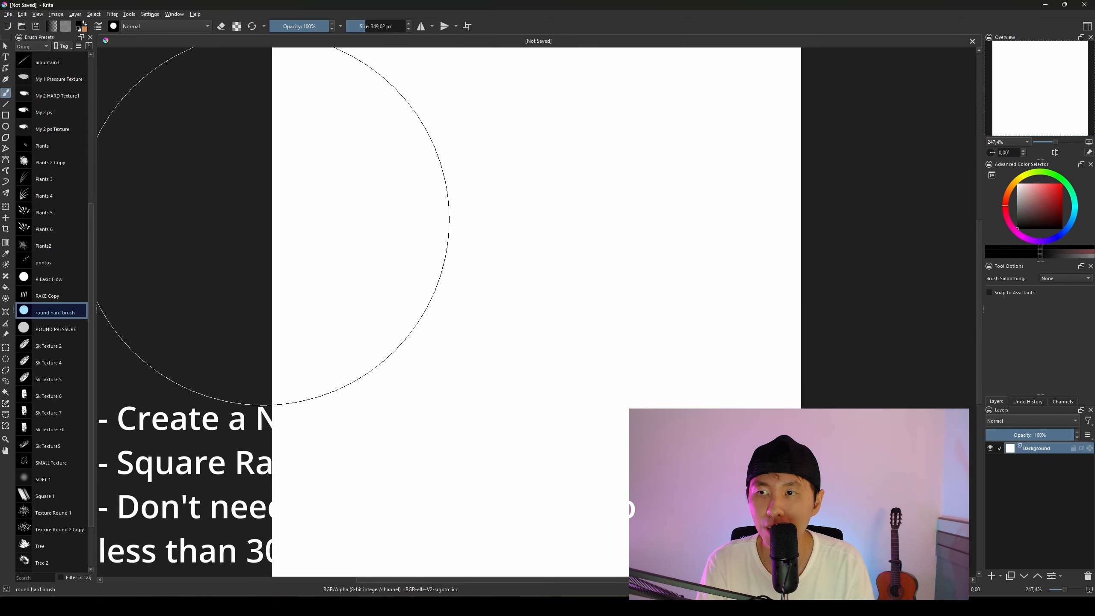
scroll(590, 223, "down", 2)
left_click_drag(607, 173, 586, 192)
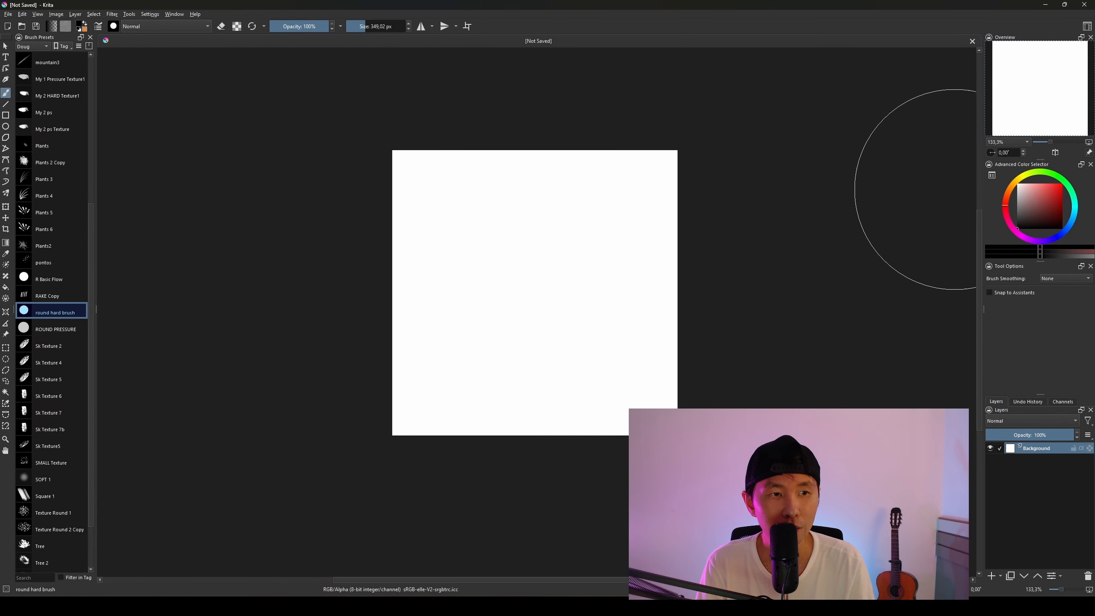
Step: Pick a golden yellow color and fill the entire Background layer with it
left_click_drag(1043, 191, 1020, 184)
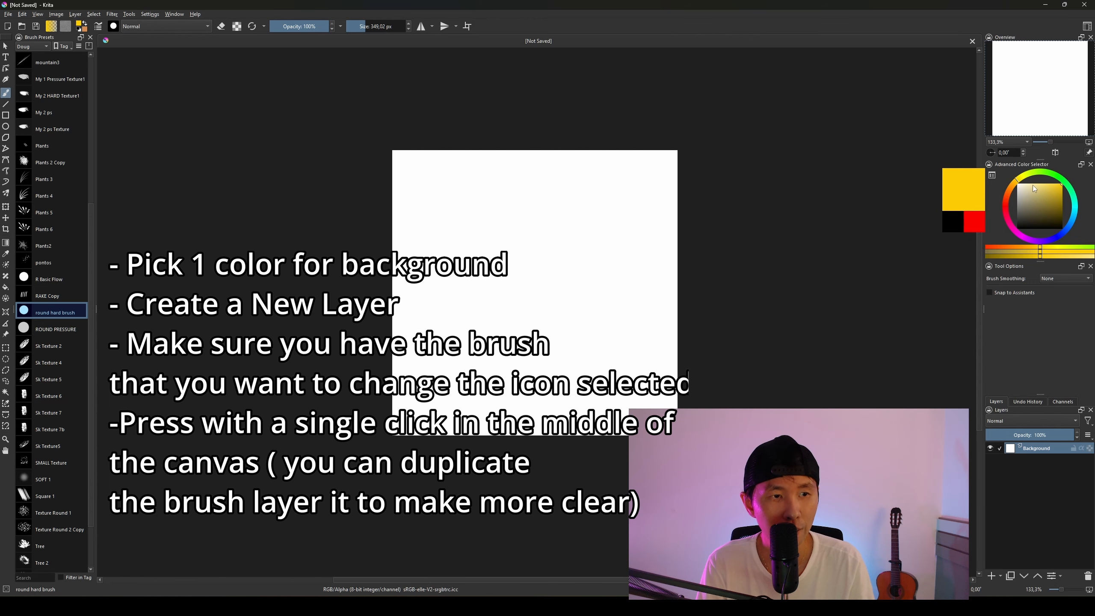
key("g")
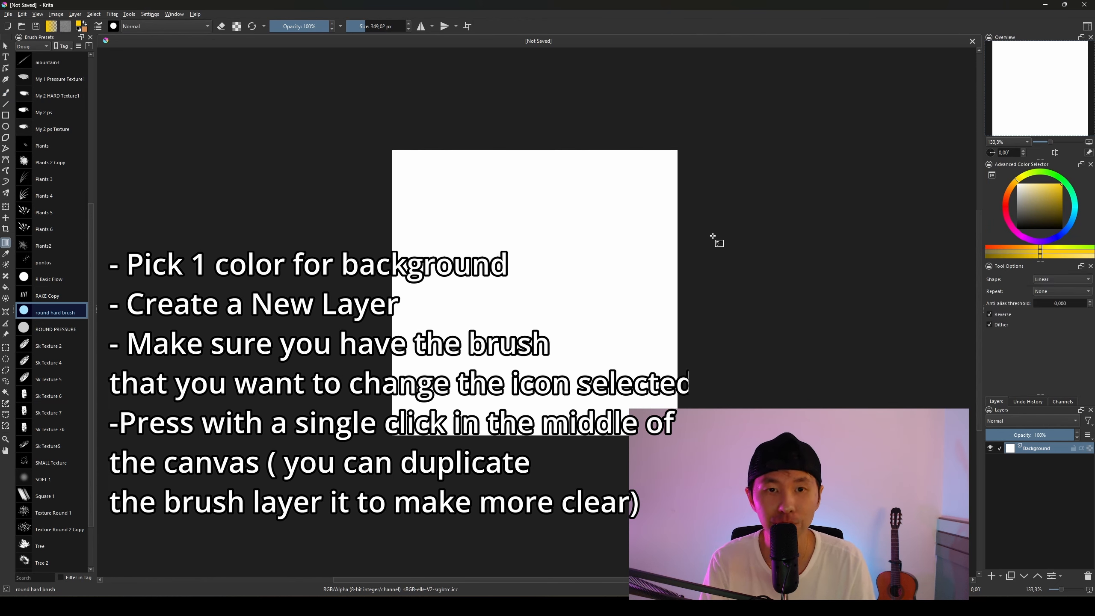
key("f")
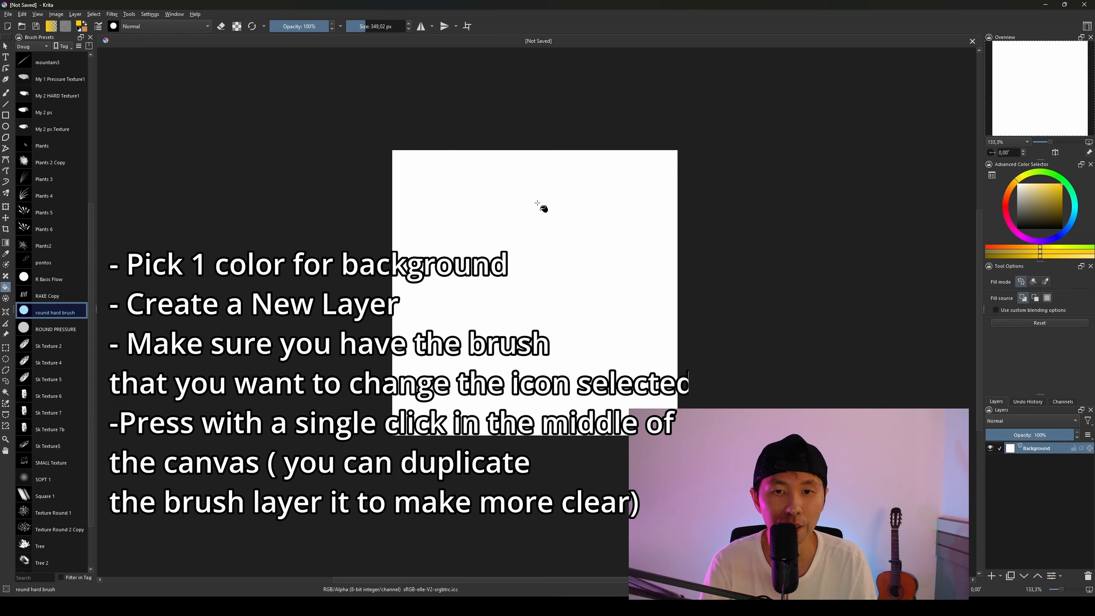
left_click(577, 265)
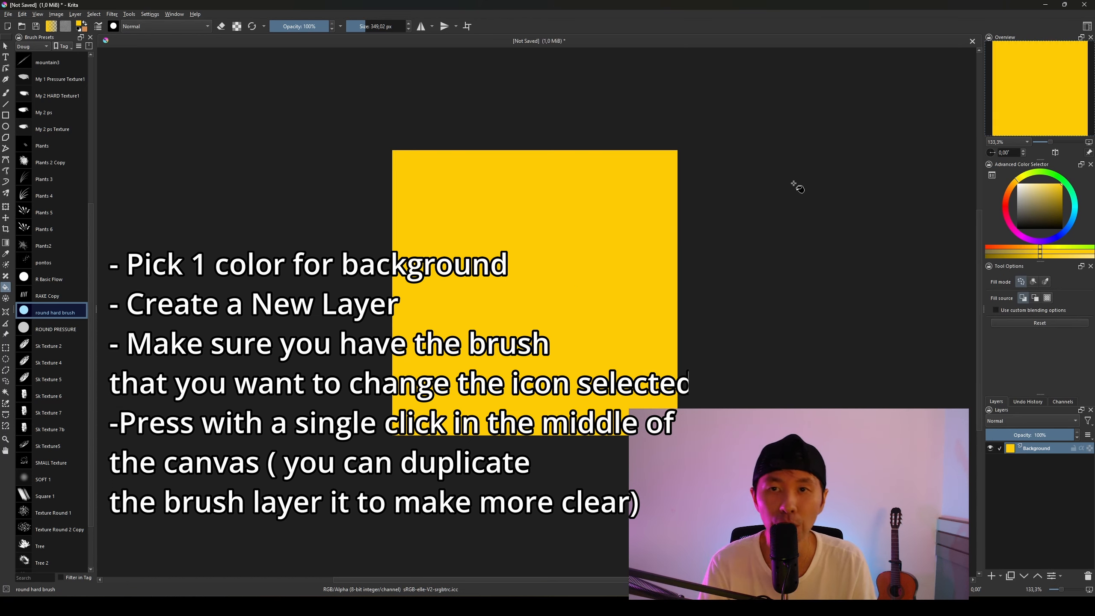
Step: Add a new paint layer and stamp one black dot at the canvas center with the round hard brush at 281 px
key("Insert")
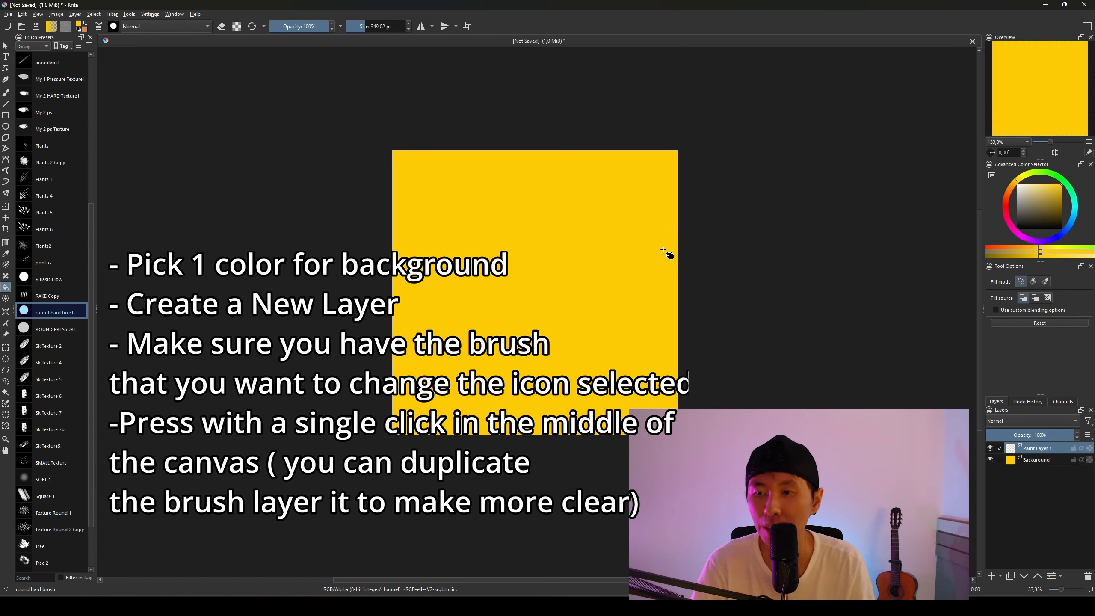
left_click_drag(1021, 213, 1015, 252)
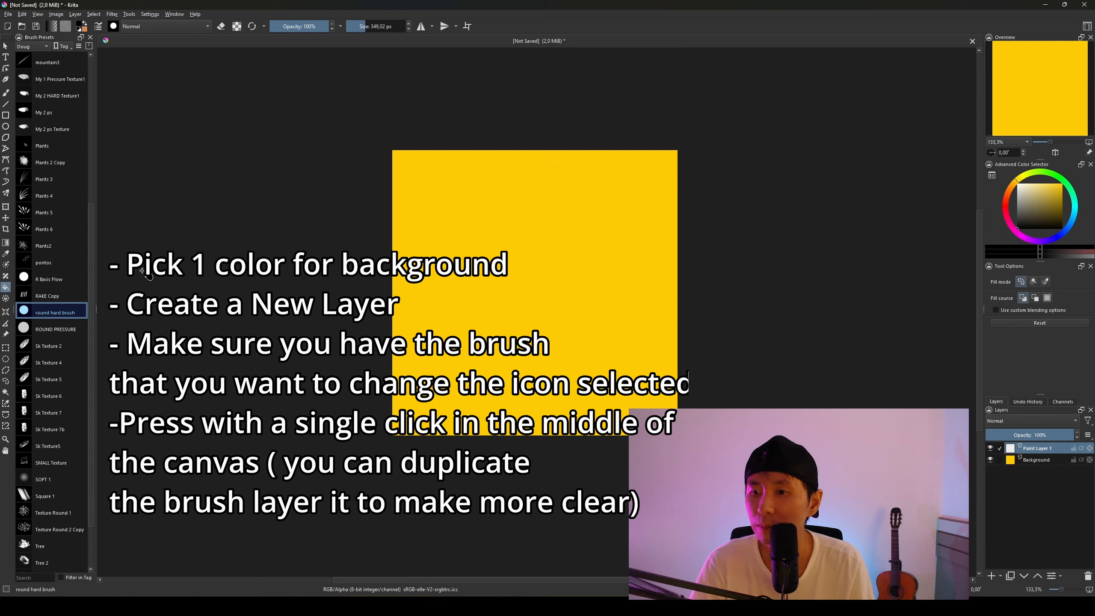
left_click(65, 295)
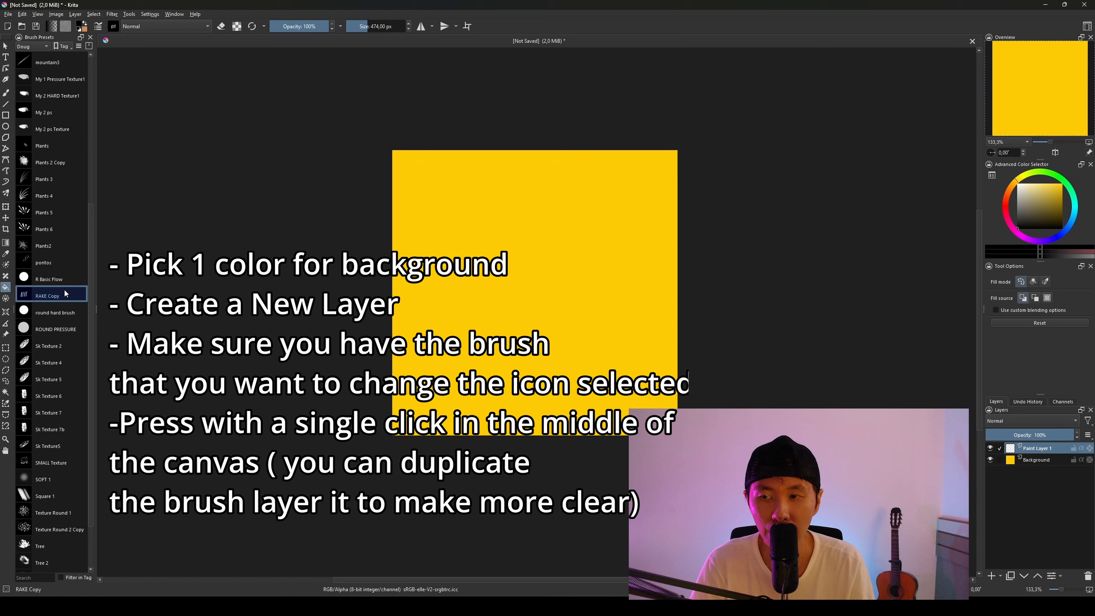
left_click(56, 310)
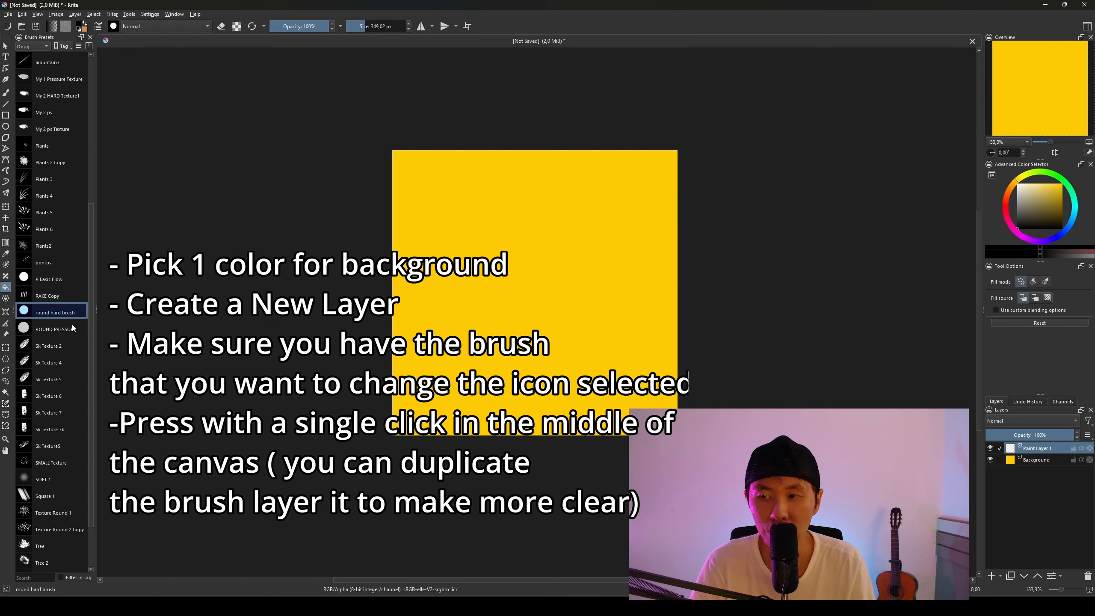
key("b")
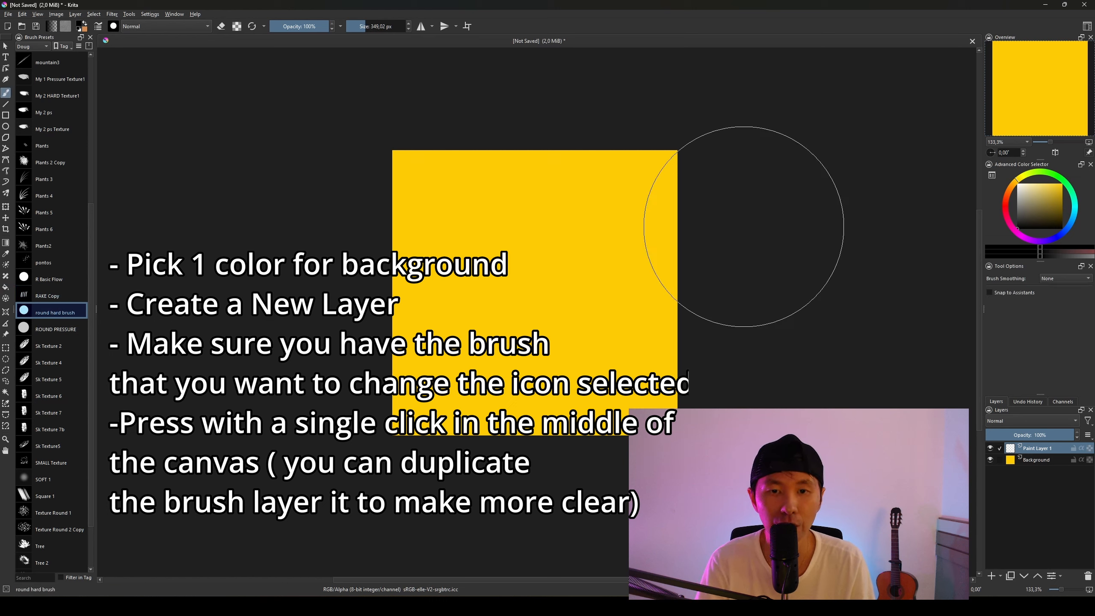
key("bracketleft")
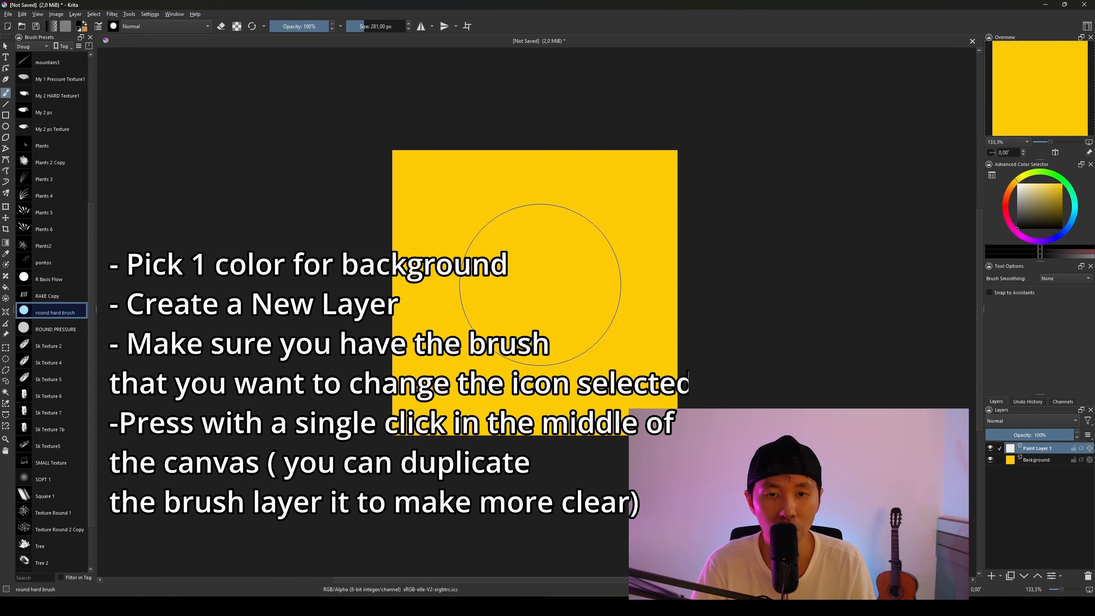
left_click(540, 284)
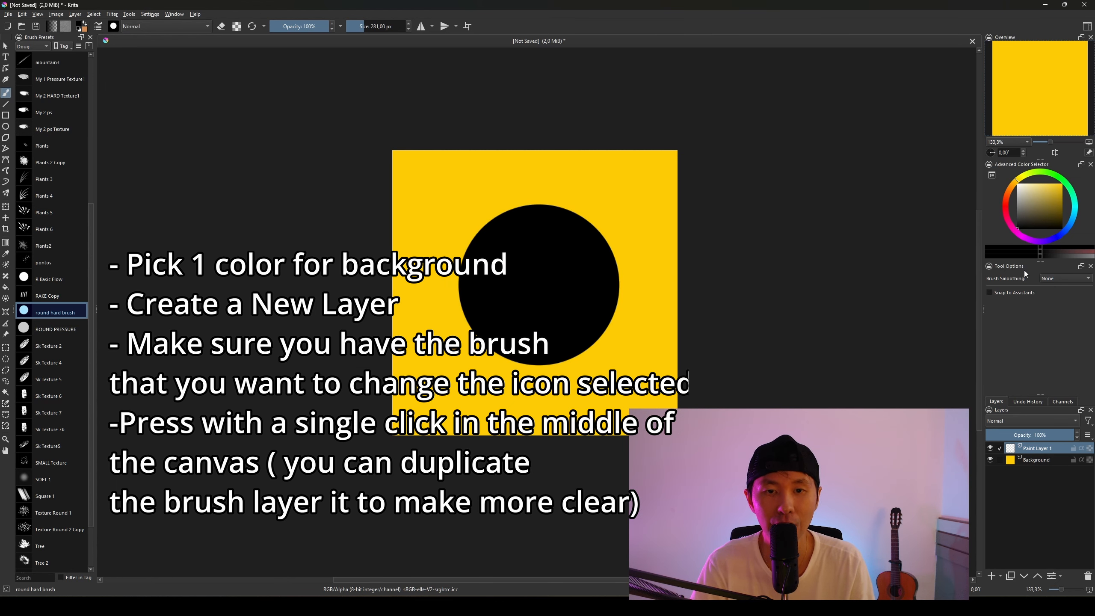
Step: Transform the black circle, centering it and scaling it up proportionally until it nearly fills the yellow square
key("ctrl+t")
left_click_drag(553, 230, 551, 241)
mouse_move(618, 214)
left_mouse_down()
mouse_move(651, 187)
mouse_move(606, 226)
mouse_move(653, 199)
mouse_move(620, 214)
mouse_move(653, 180)
left_mouse_up()
key("Return")
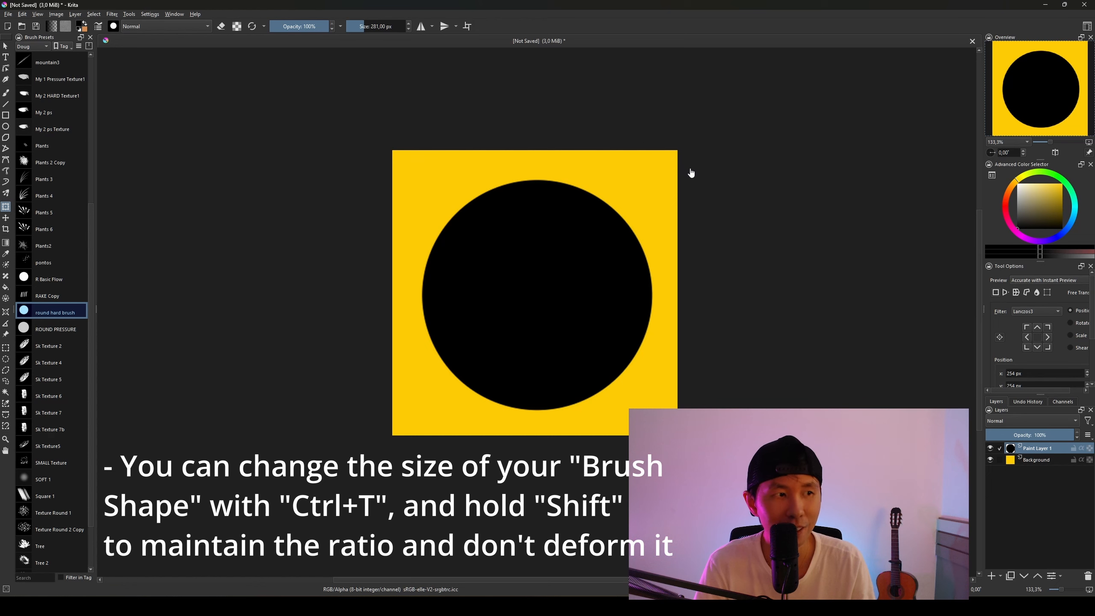
Step: Save the image to the Desktop as a Krita document named sasa
left_click(6, 15)
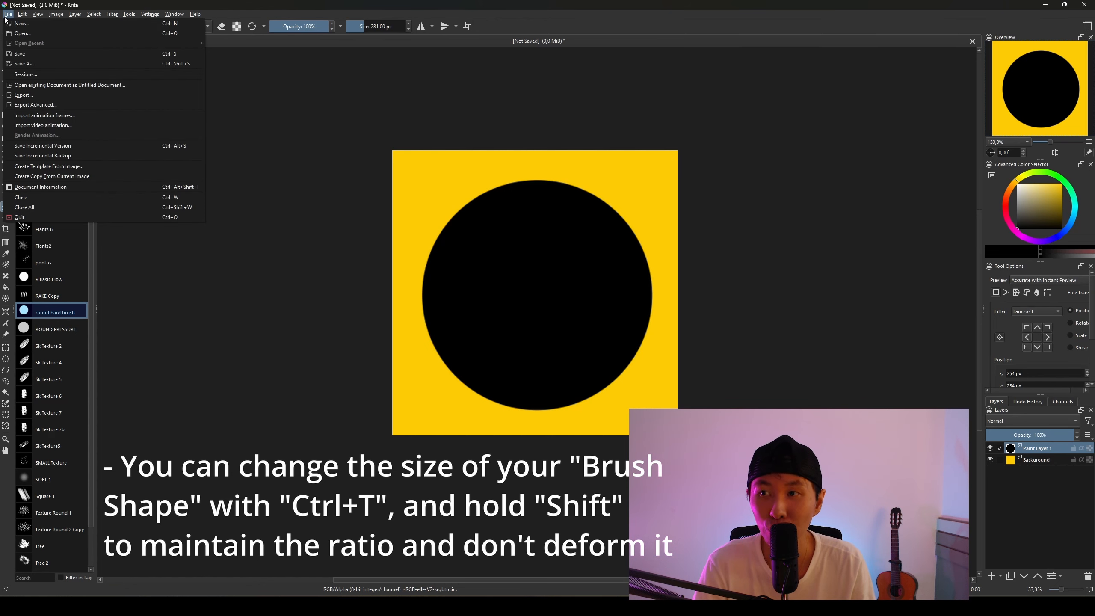
left_click(51, 58)
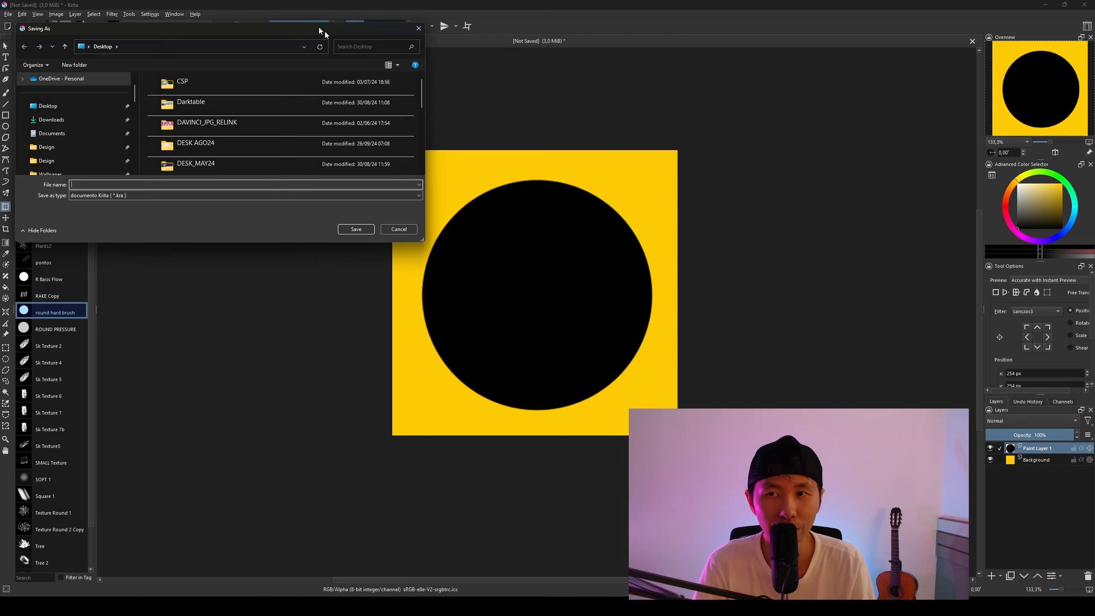
left_click_drag(320, 30, 572, 118)
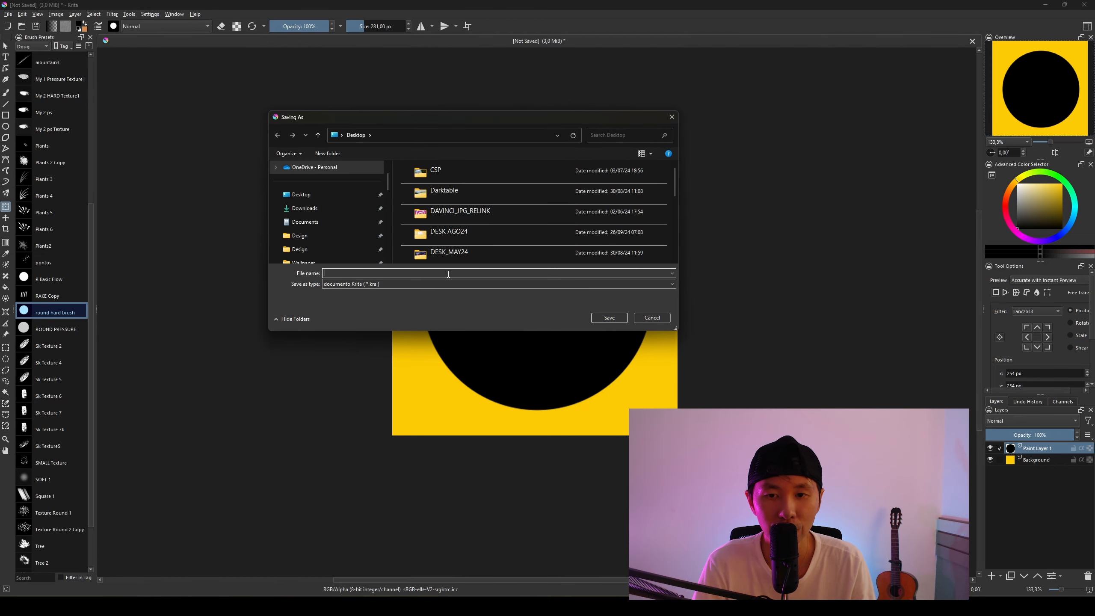
type("sasa")
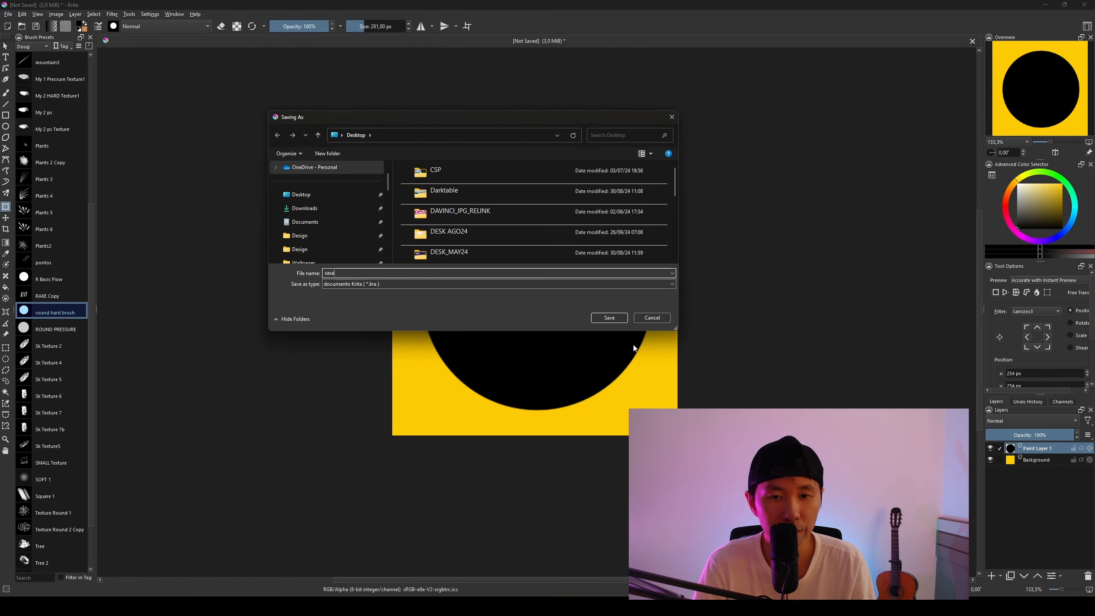
left_click(620, 319)
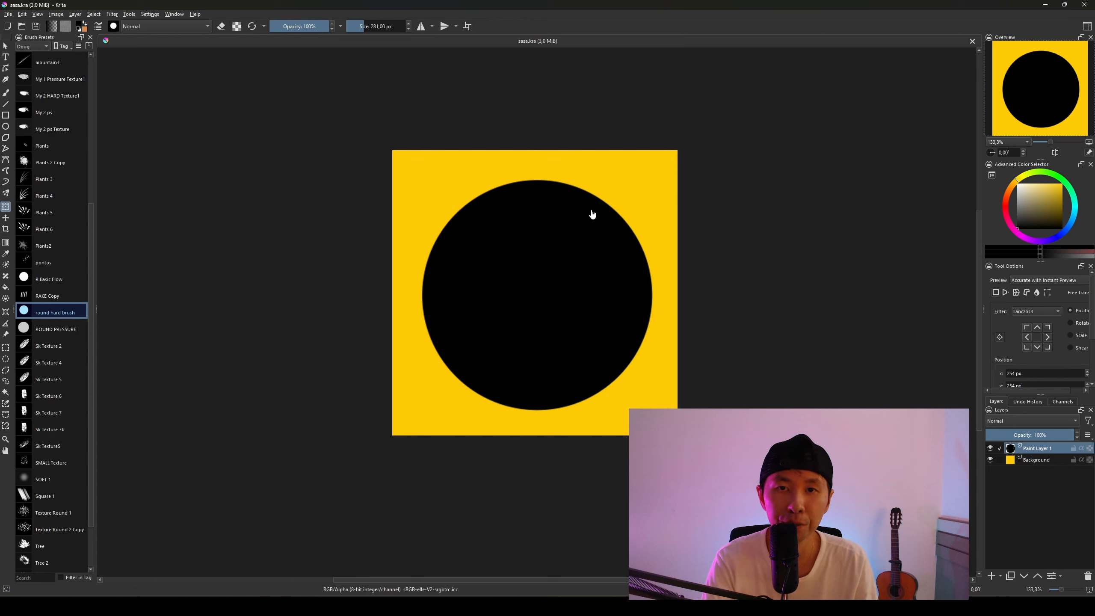
key("F5")
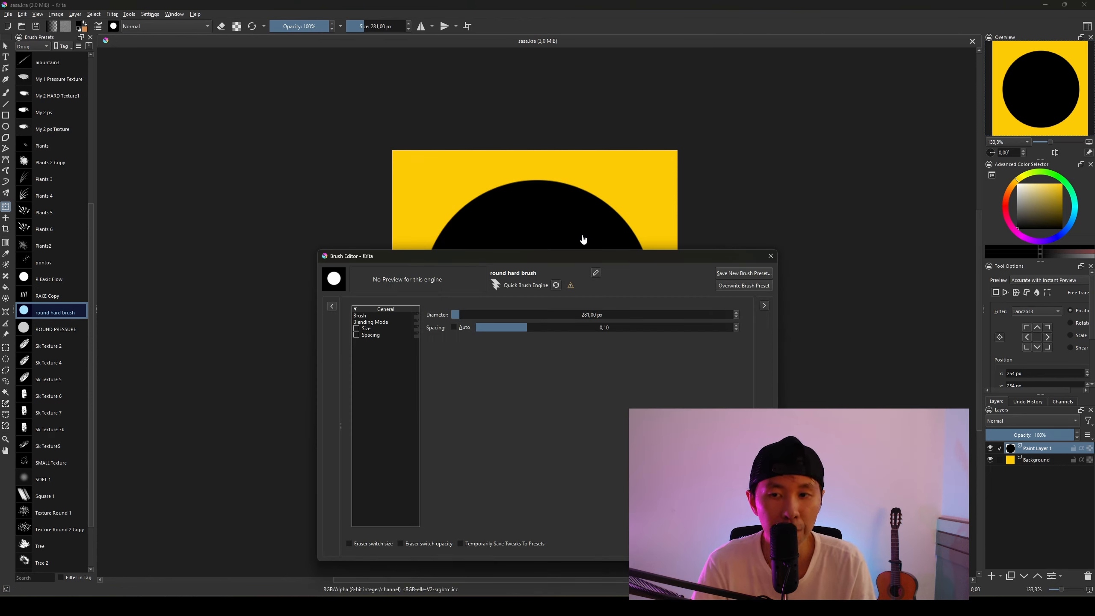
left_click_drag(572, 260, 573, 219)
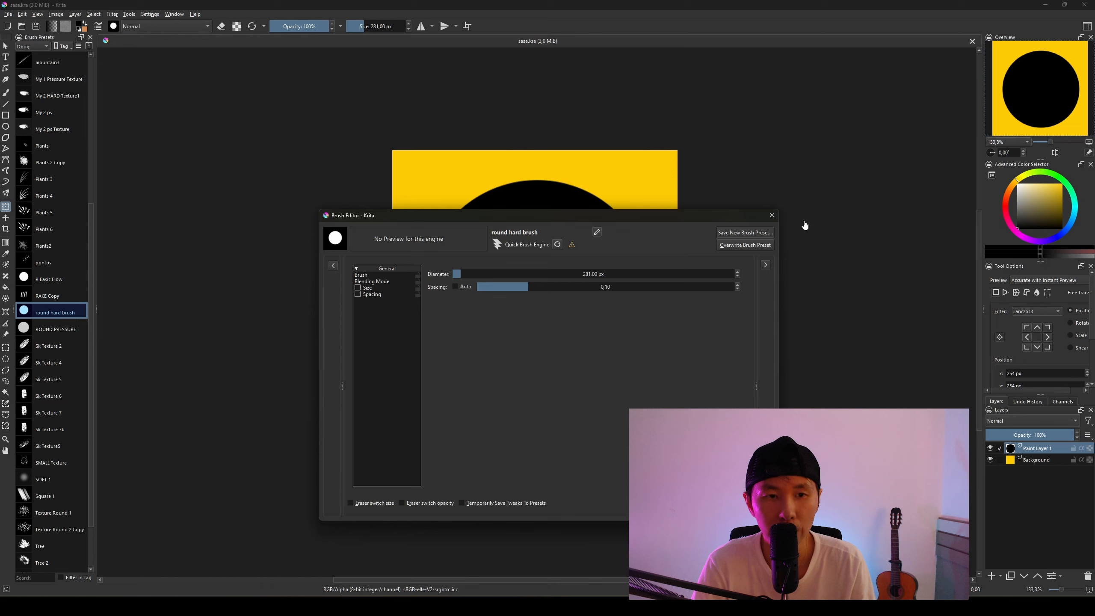
left_click(772, 215)
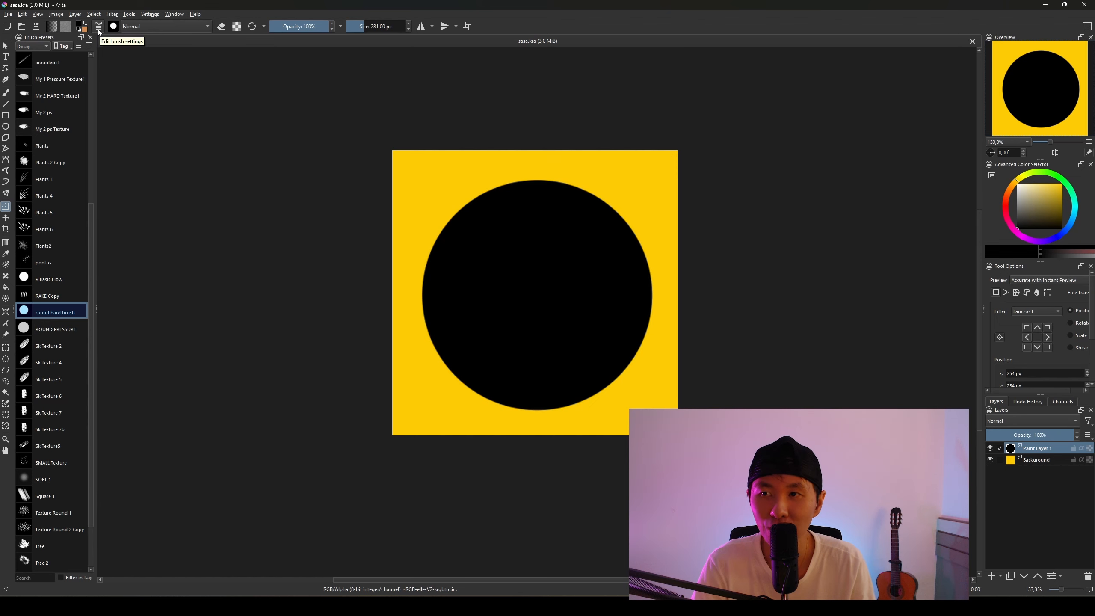
Step: Set the round hard brush's diameter to 364.20 px in the brush settings and start overwriting its preset
left_click(99, 29)
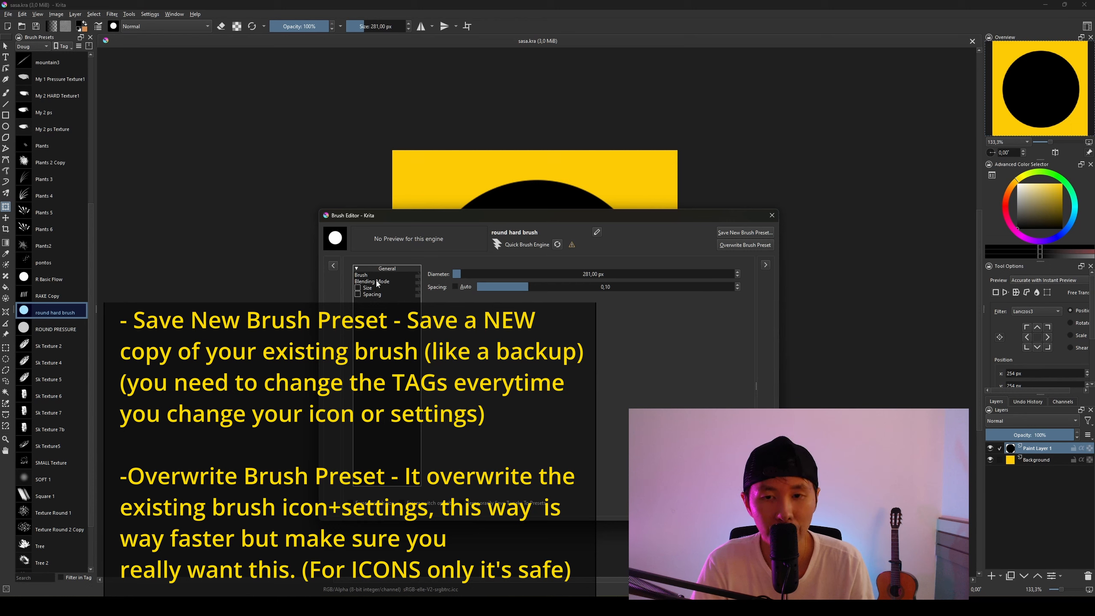
left_click_drag(458, 272, 462, 272)
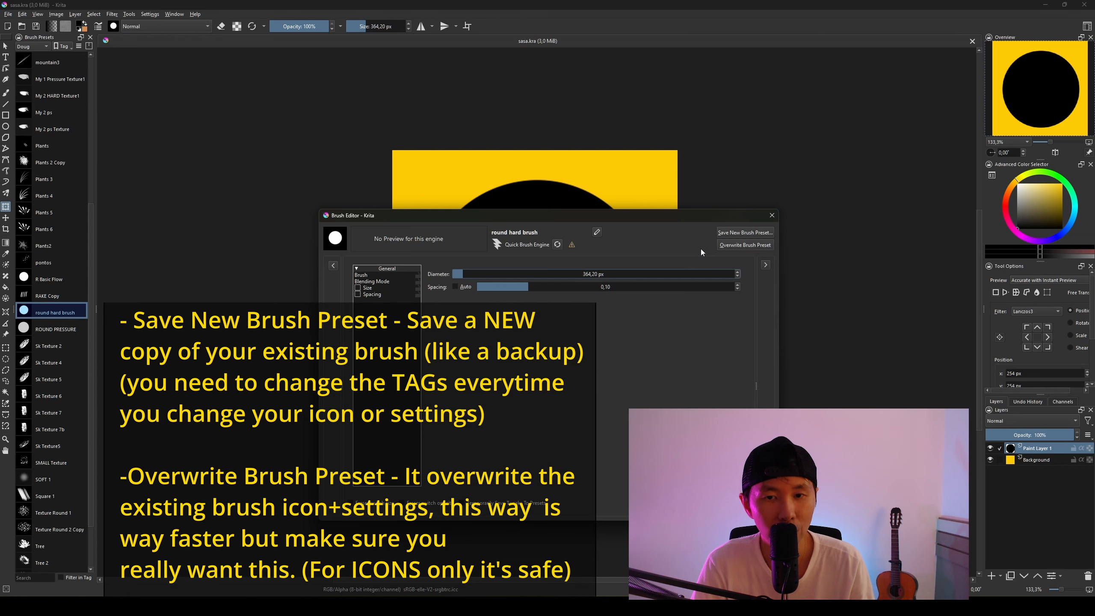
left_click(741, 245)
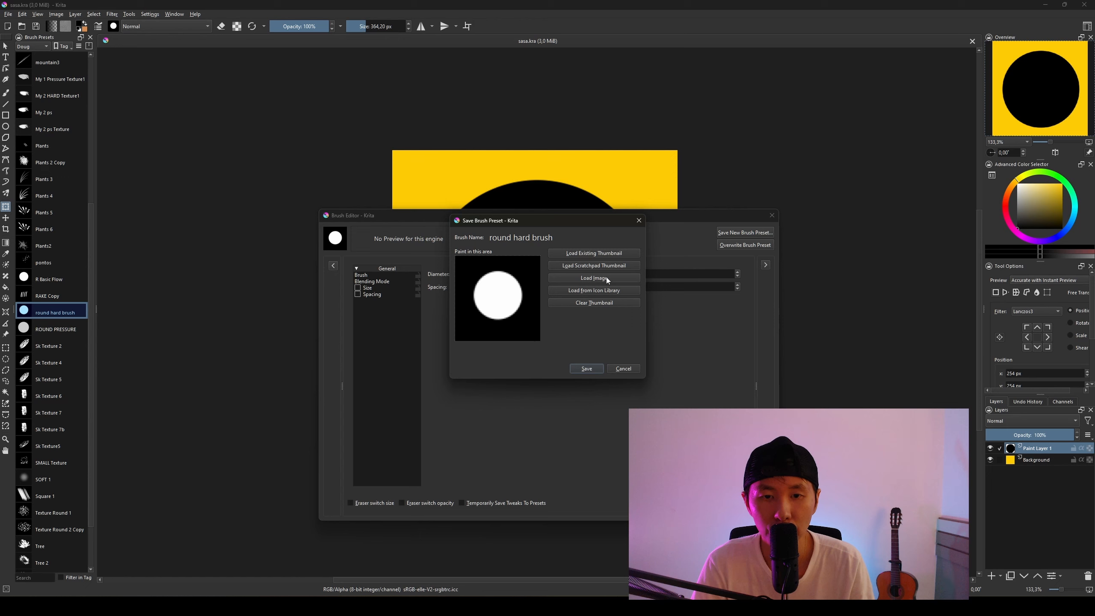
Step: Load sasa.kra from the Desktop as the round hard brush preset's thumbnail, save the preset and close the image
left_click(619, 279)
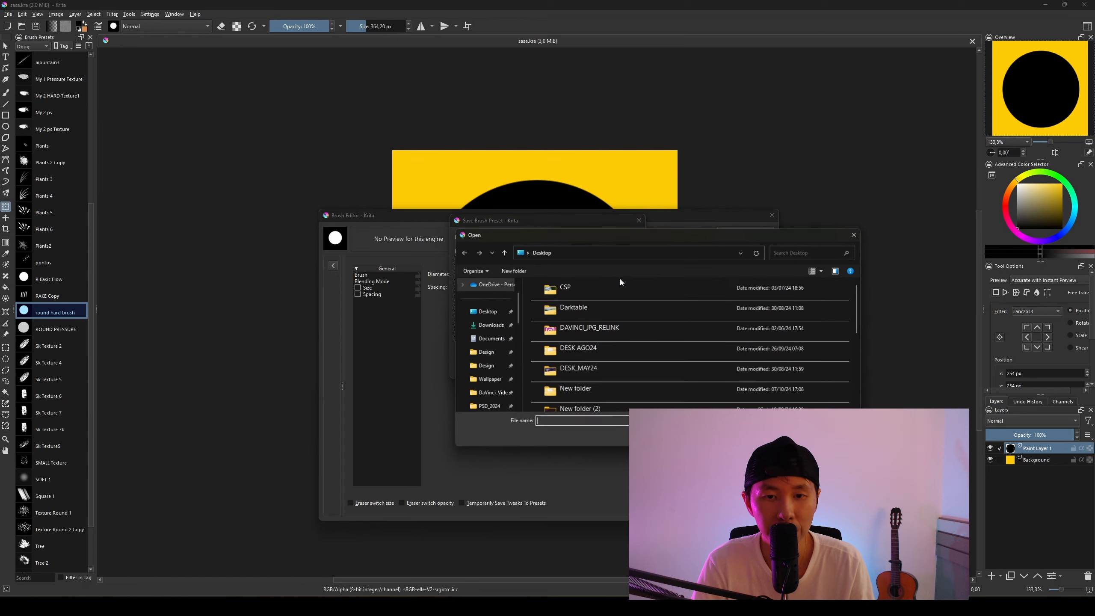
scroll(811, 356, "down", 5)
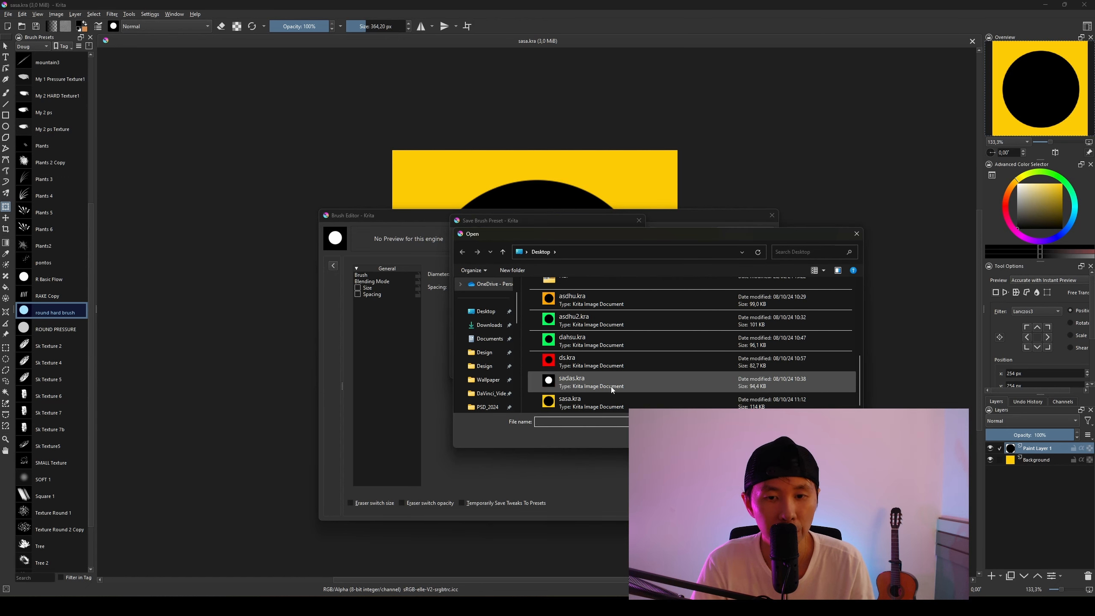
left_click(582, 402)
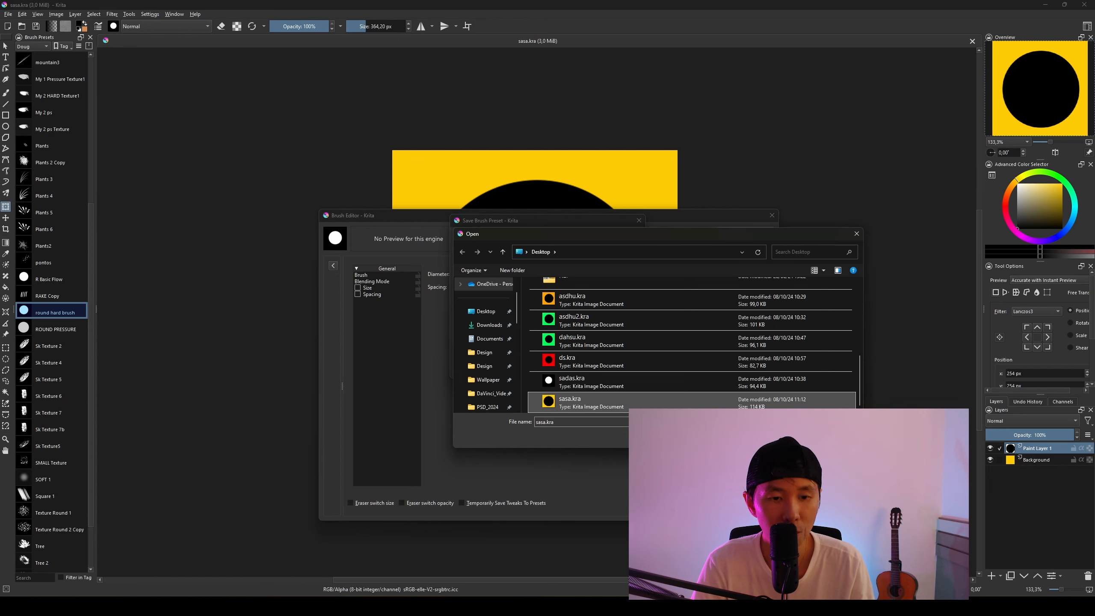
left_click(795, 436)
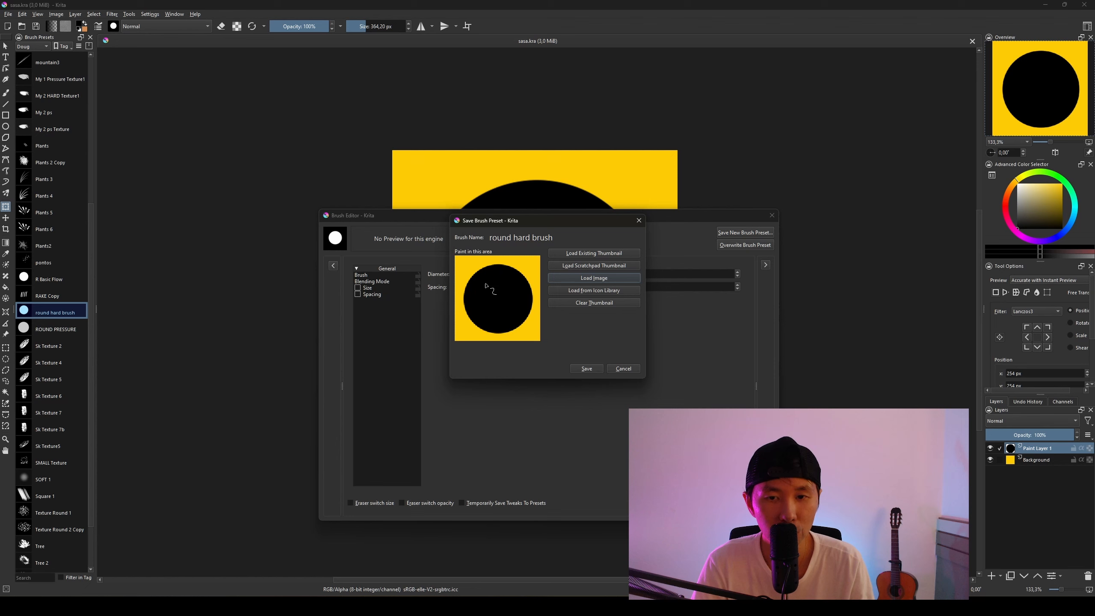
left_click(584, 370)
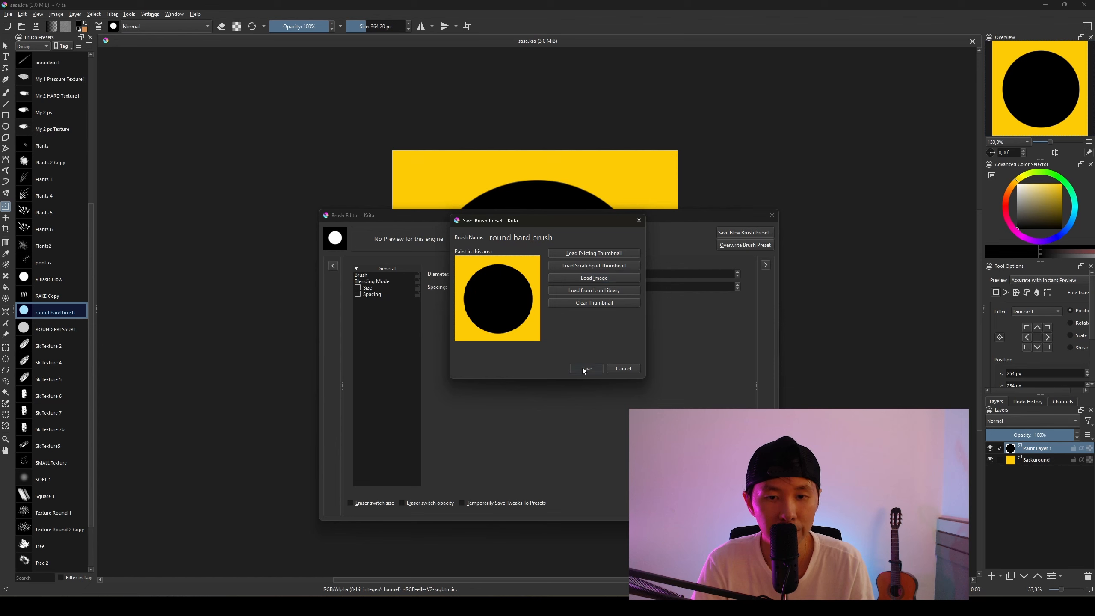
left_click(772, 216)
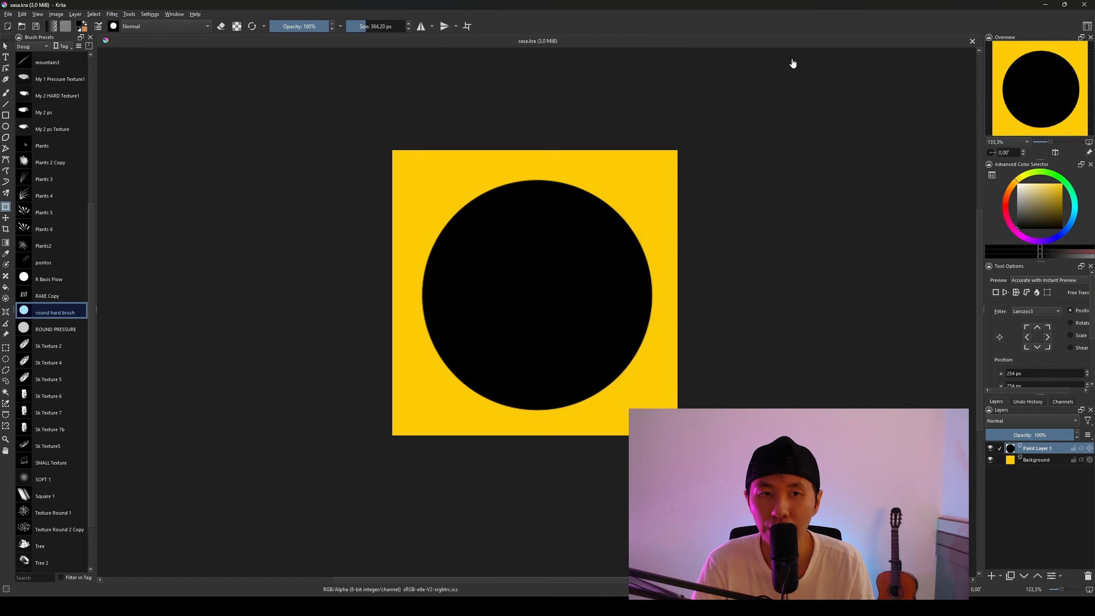
left_click(973, 41)
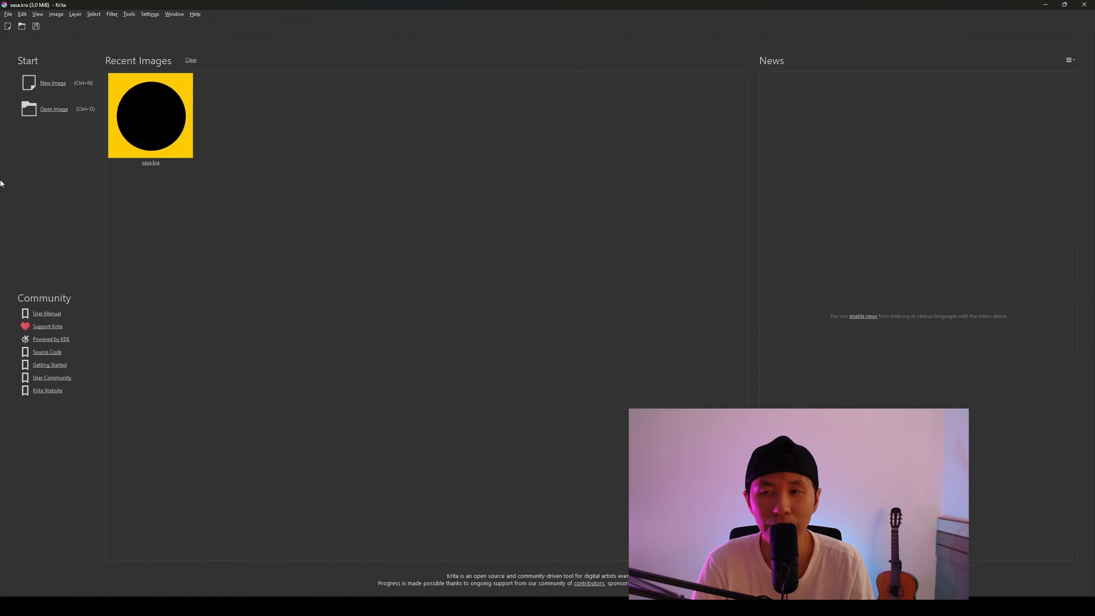
Step: Reopen sasa.kra from the recent images and switch to the RAKE Copy brush preset
left_click(172, 102)
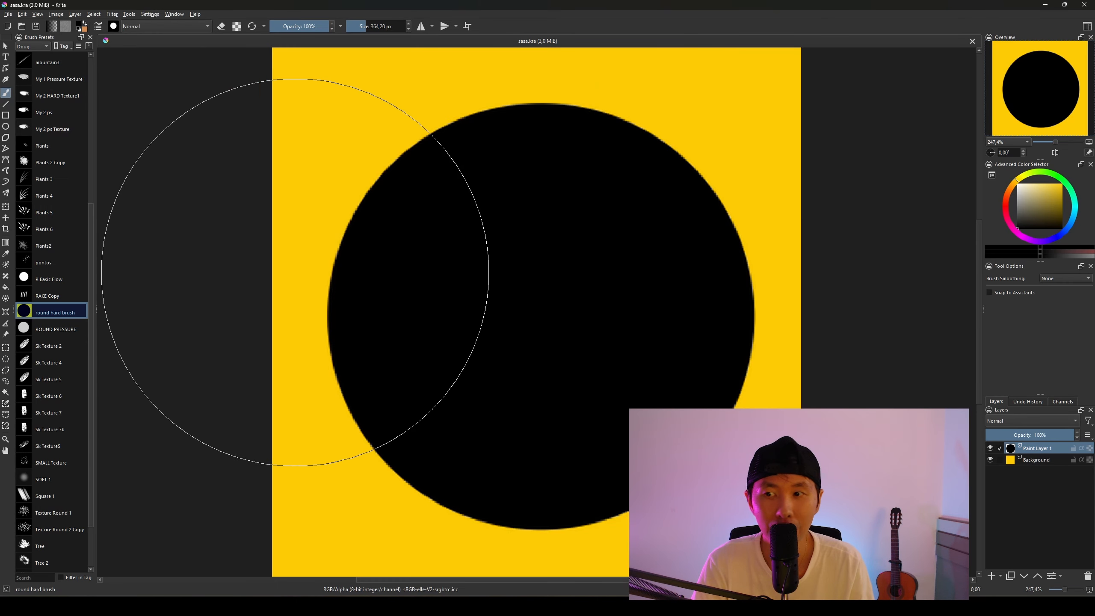
left_click(40, 297)
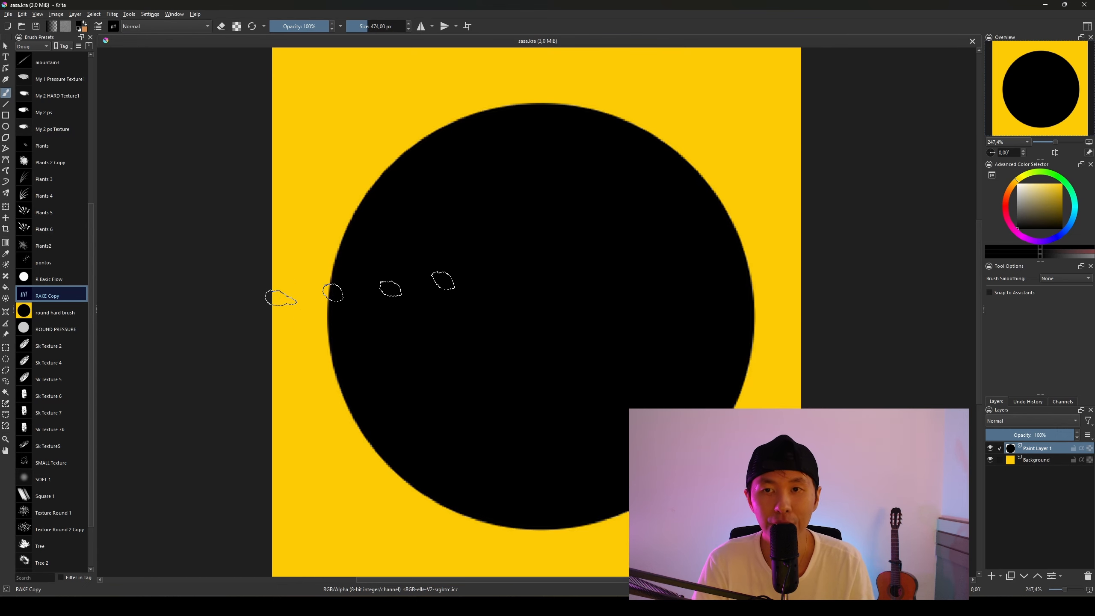
scroll(361, 289, "down", 2)
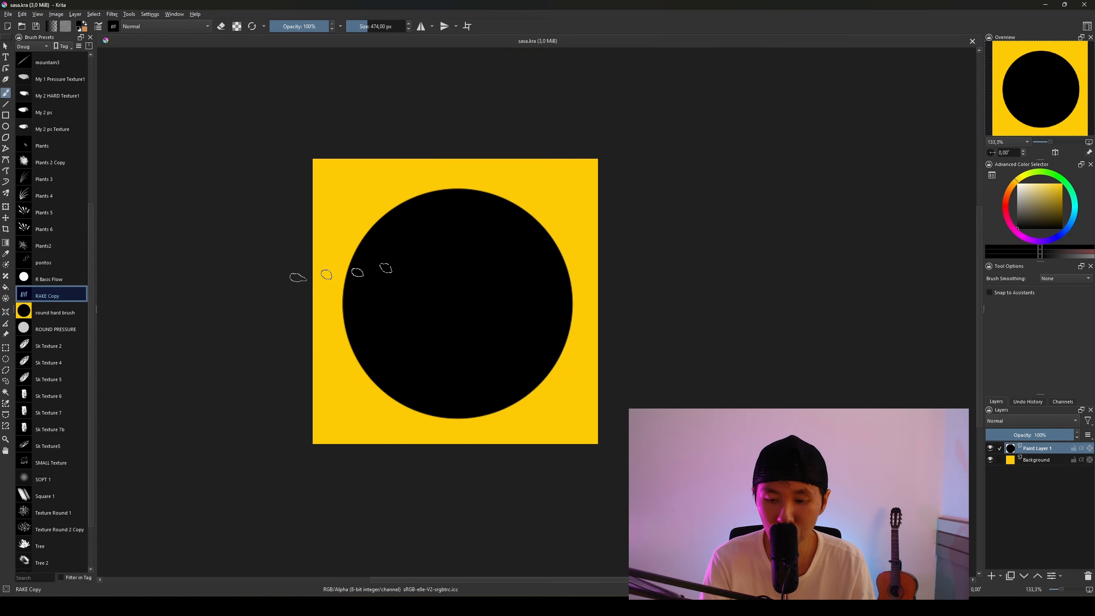
Step: Save the round hard brush as a new preset named round hard brush Copy, overwriting the existing resource of that name
left_click(38, 315)
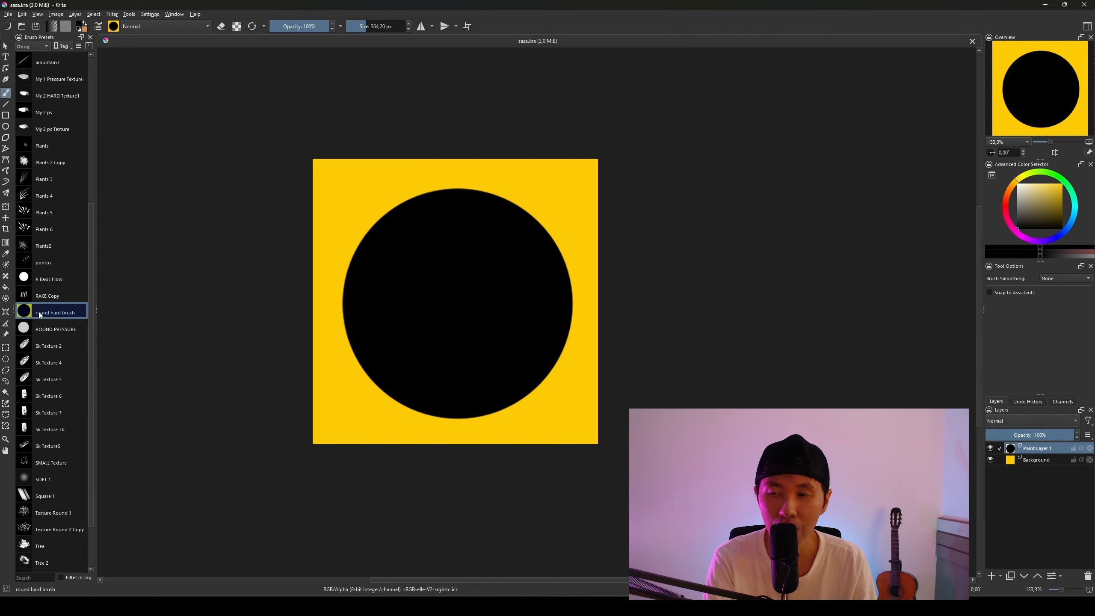
key("F5")
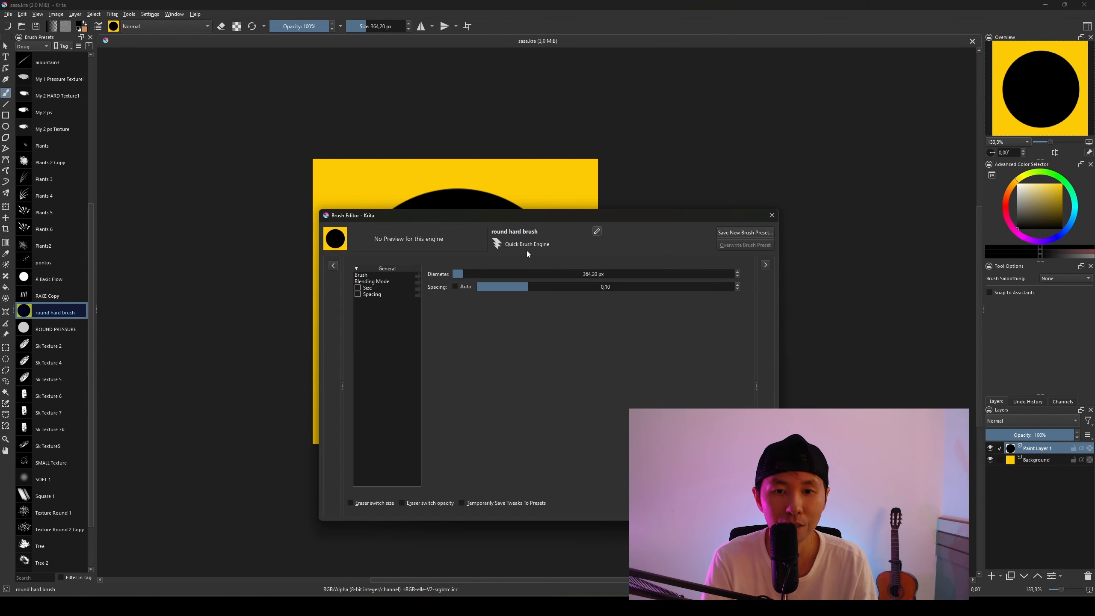
left_click_drag(470, 219, 469, 216)
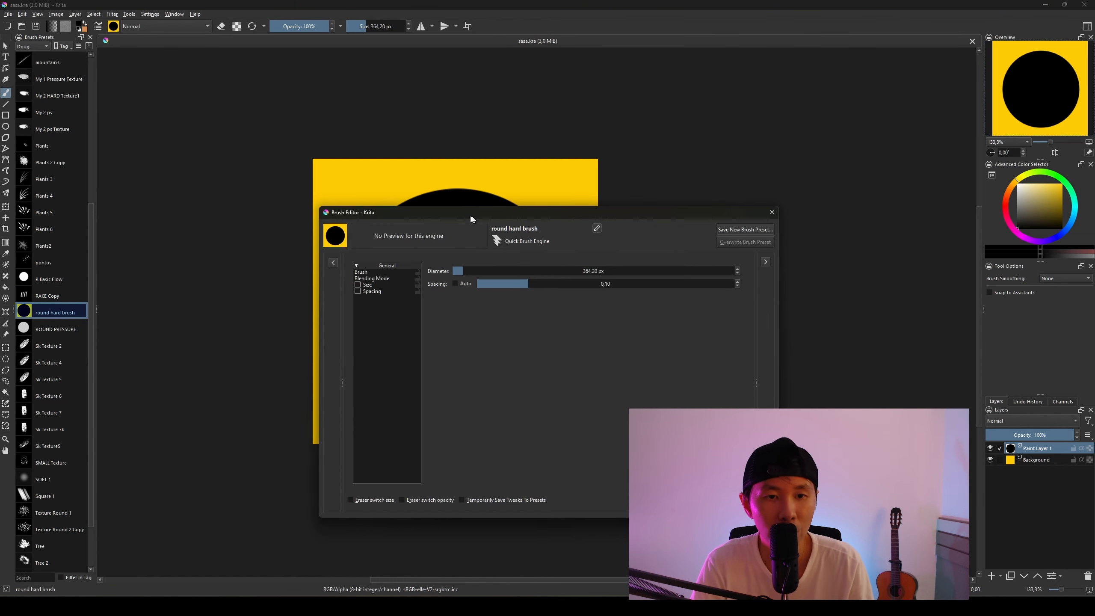
left_click(747, 231)
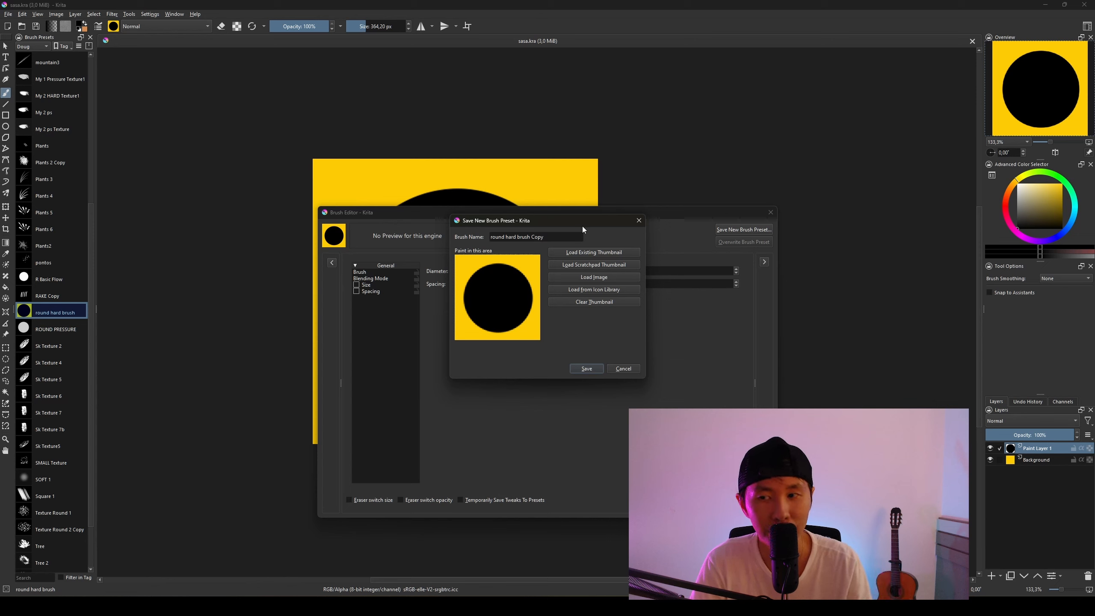
left_click(588, 369)
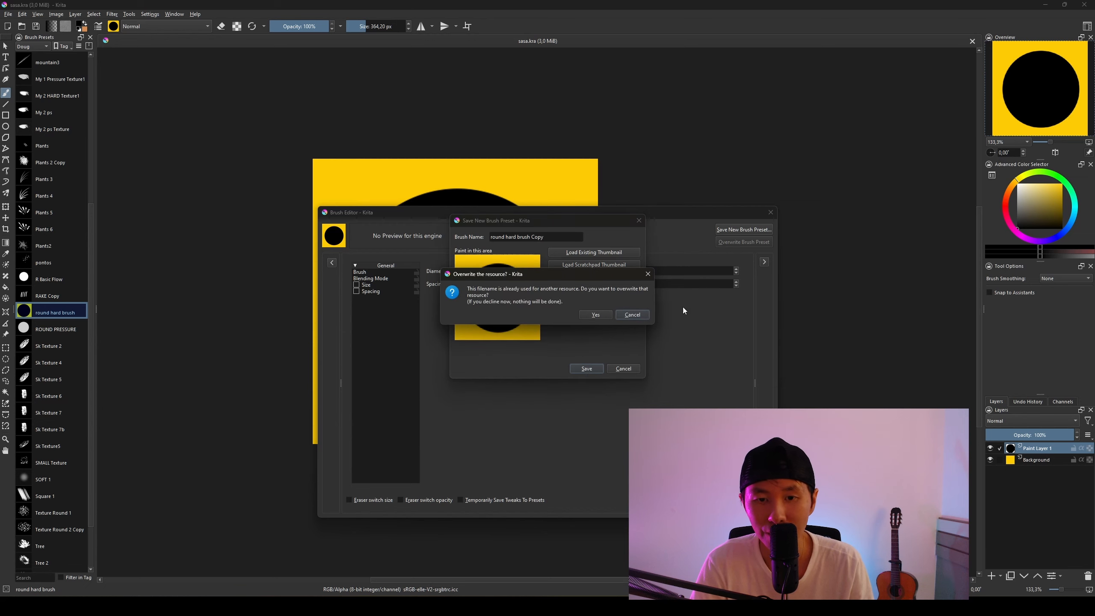
left_click(602, 316)
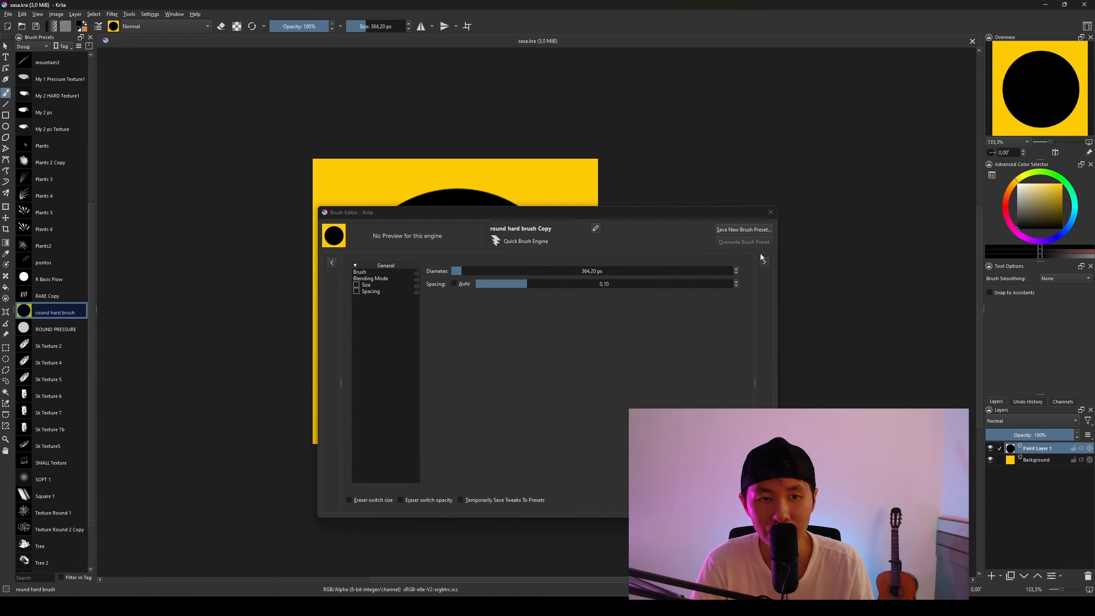
left_click(771, 212)
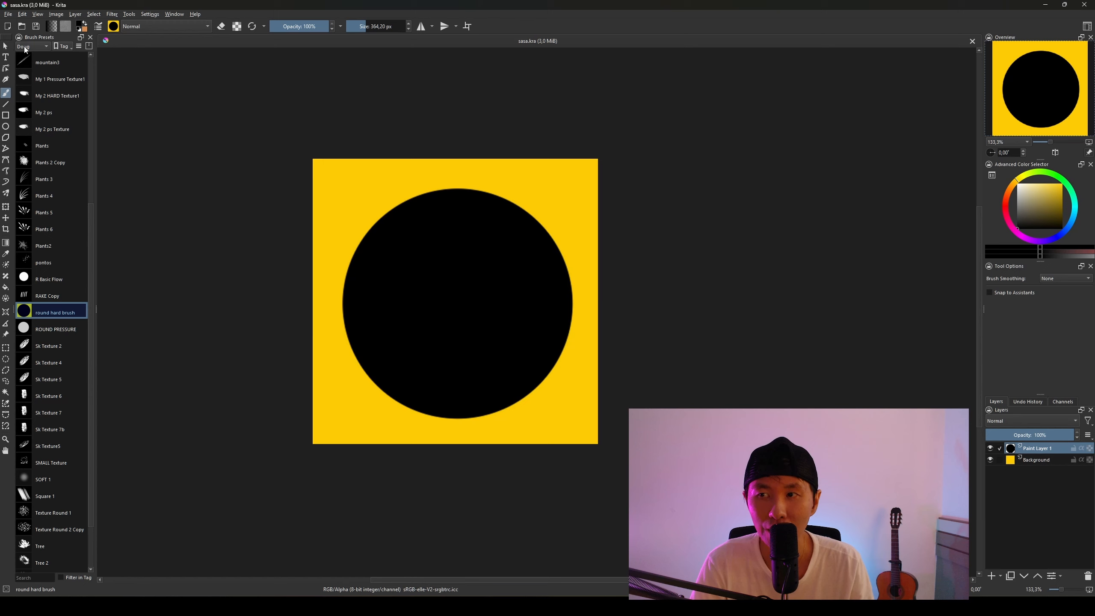
Step: Find round hard brush Copy among the untagged presets and assign it to the Doug tag
left_click(26, 47)
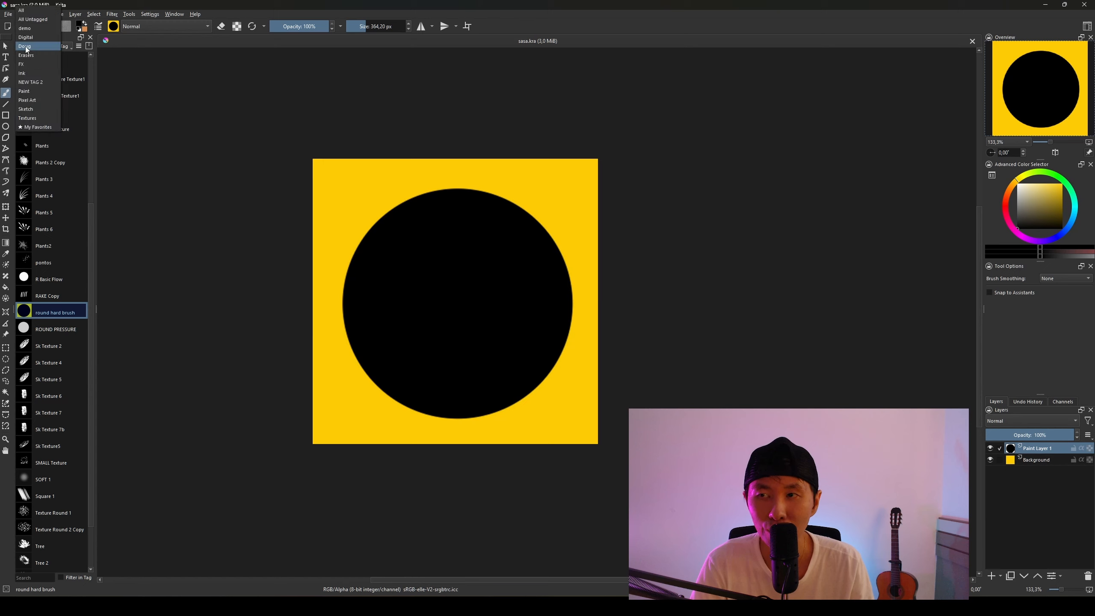
left_click(45, 19)
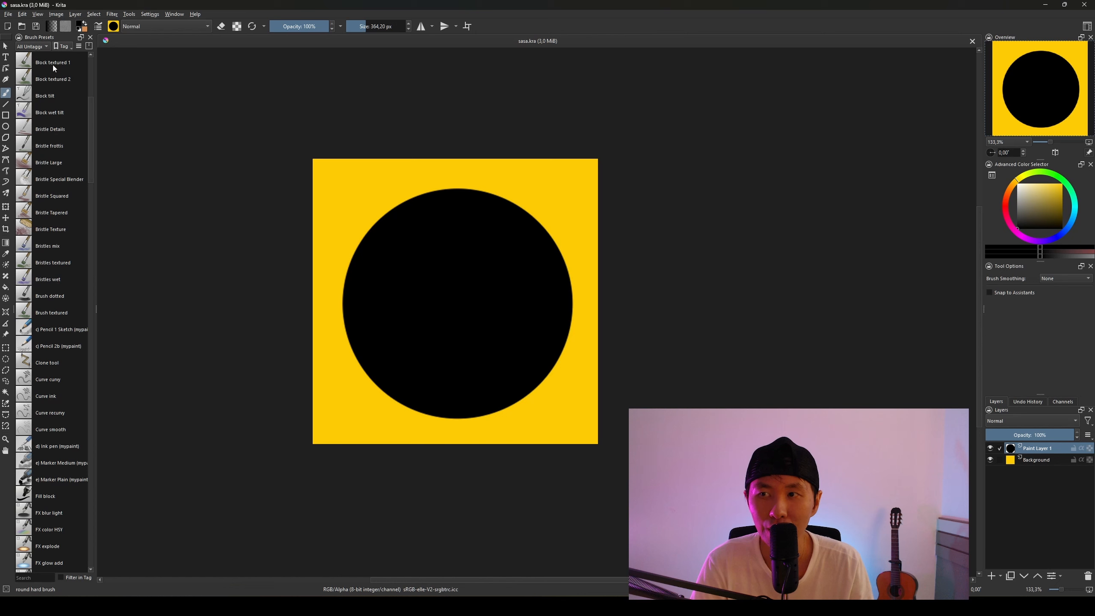
scroll(77, 235, "down", 15)
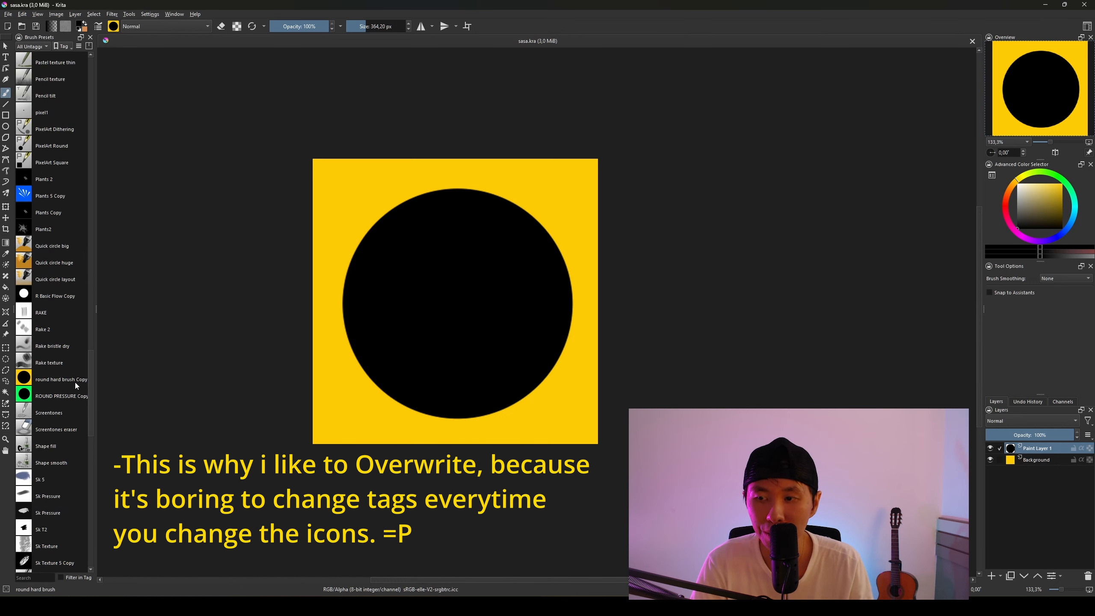
left_click(65, 379)
right_click(50, 378)
mouse_move(95, 393)
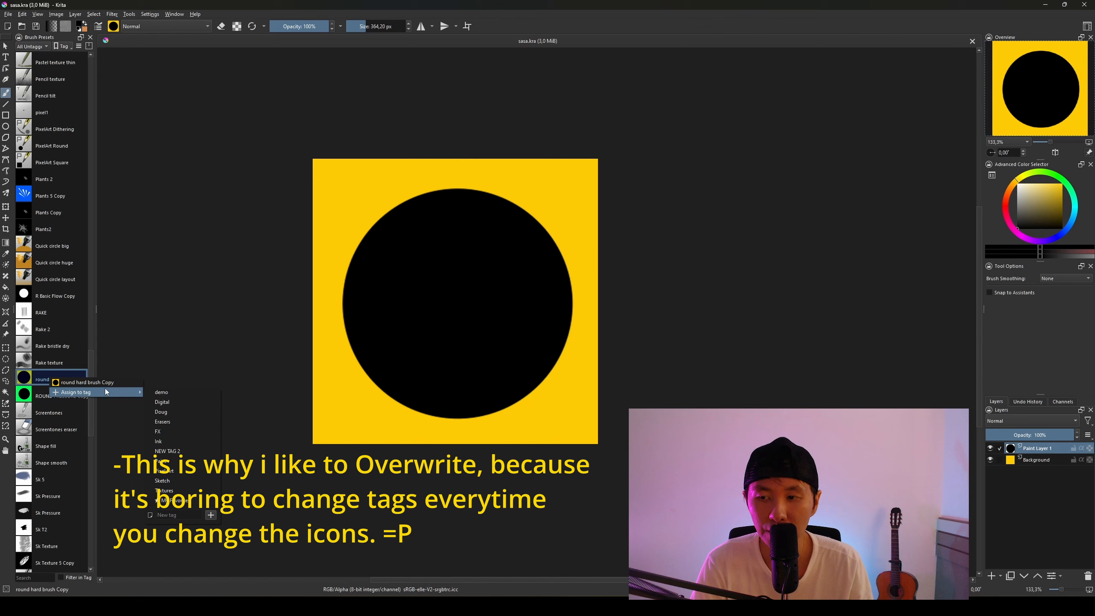
left_click(174, 412)
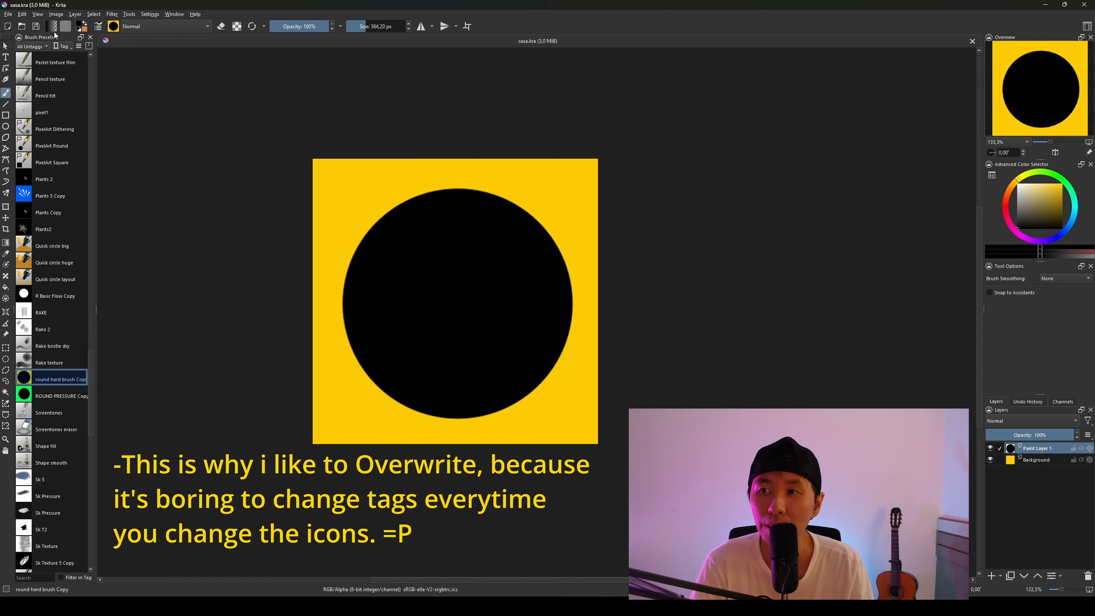
Step: Show the presets tagged Doug and compare round hard brush with round hard brush Copy
left_click(18, 46)
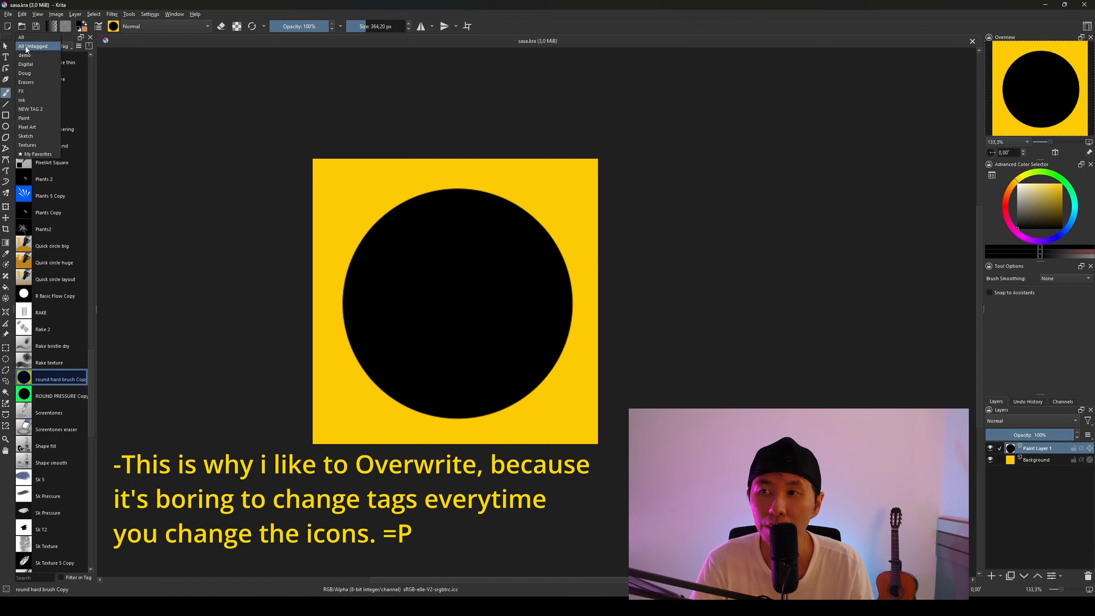
left_click(47, 70)
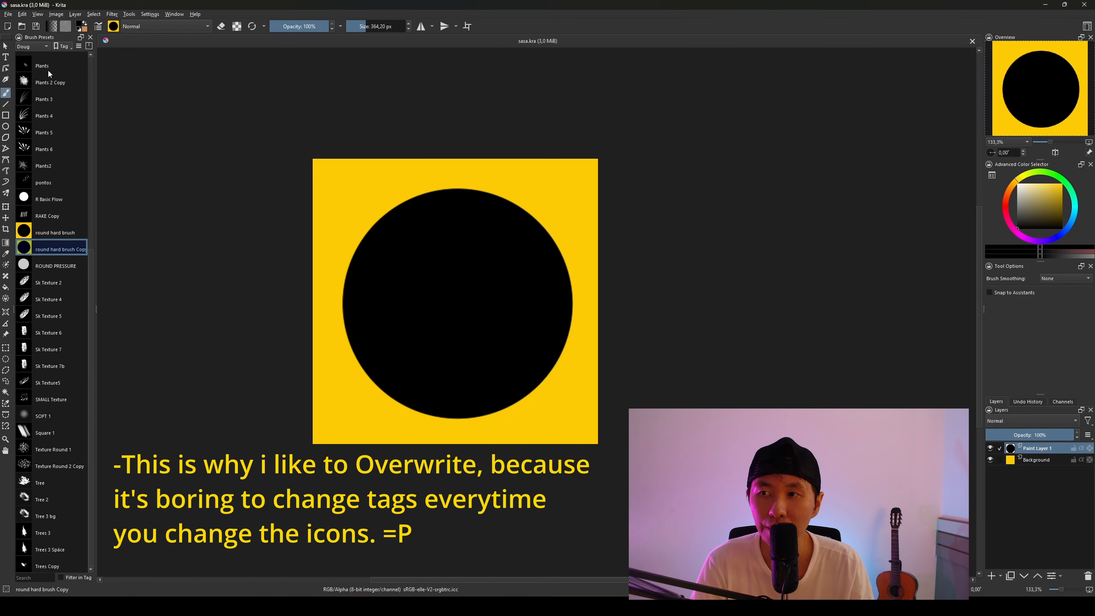
left_click(66, 236)
left_click(69, 248)
left_click(70, 233)
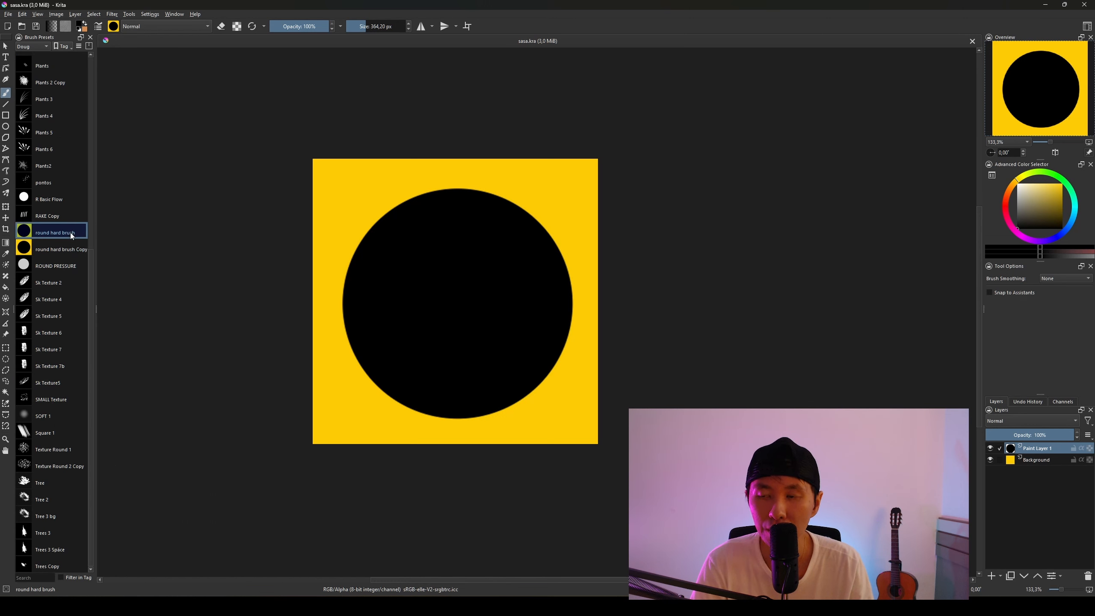
left_click(69, 249)
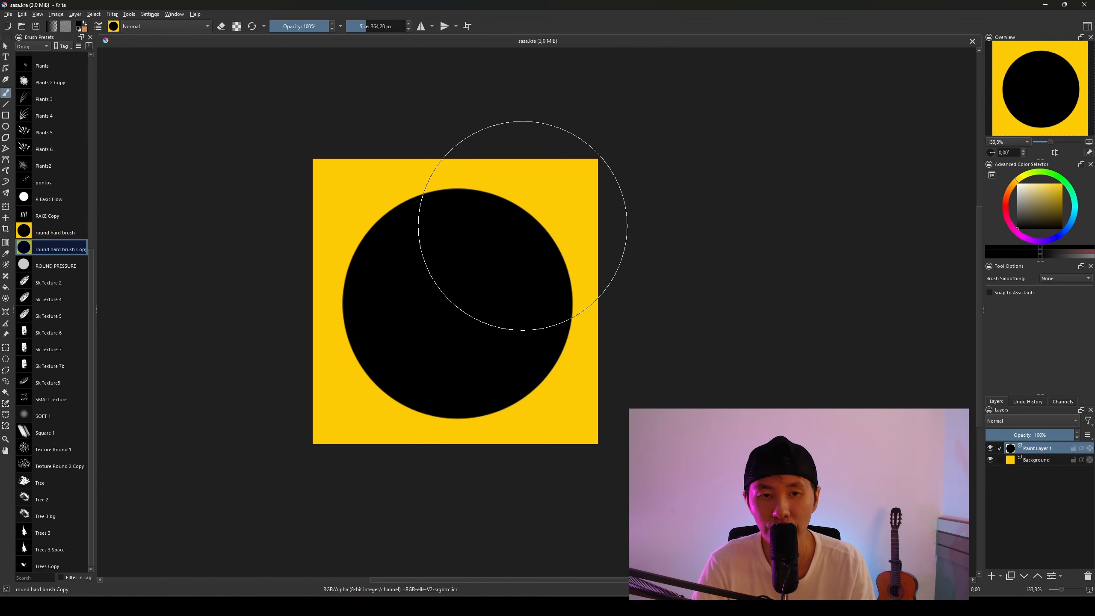
Step: Try a 455.24 px diameter and Normal blending mode for round hard brush Copy, then start overwriting its preset and cancel
key("F5")
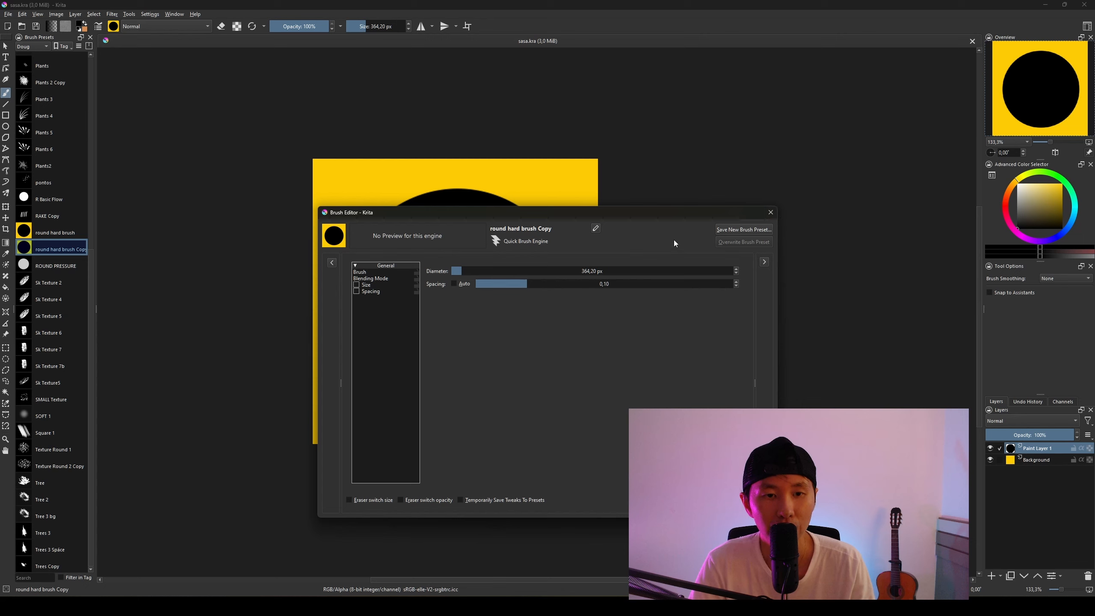
left_click_drag(455, 270, 472, 267)
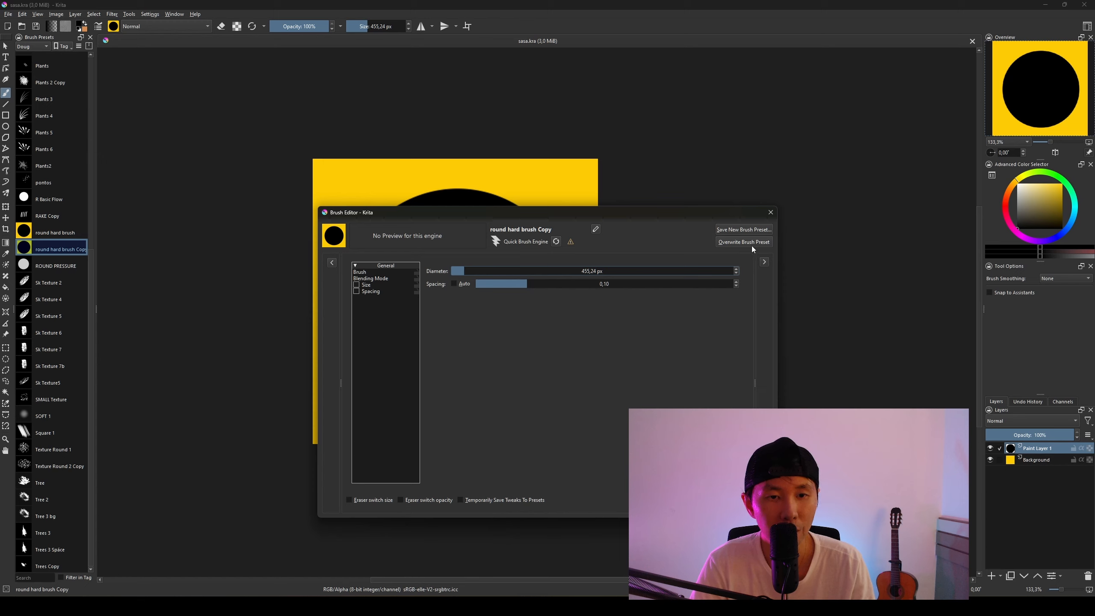
left_click(381, 279)
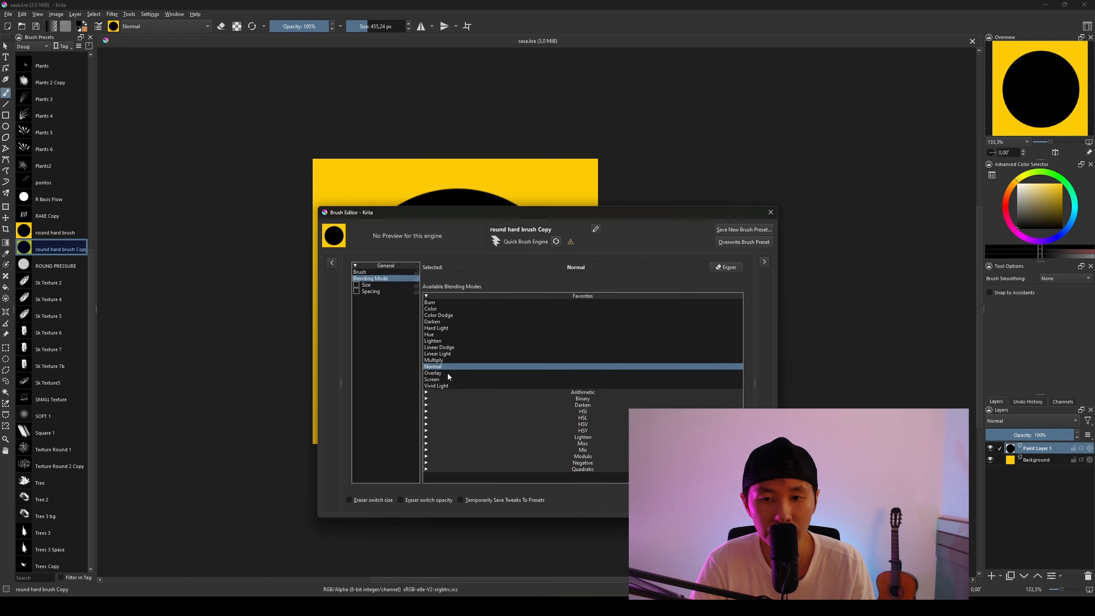
left_click(459, 359)
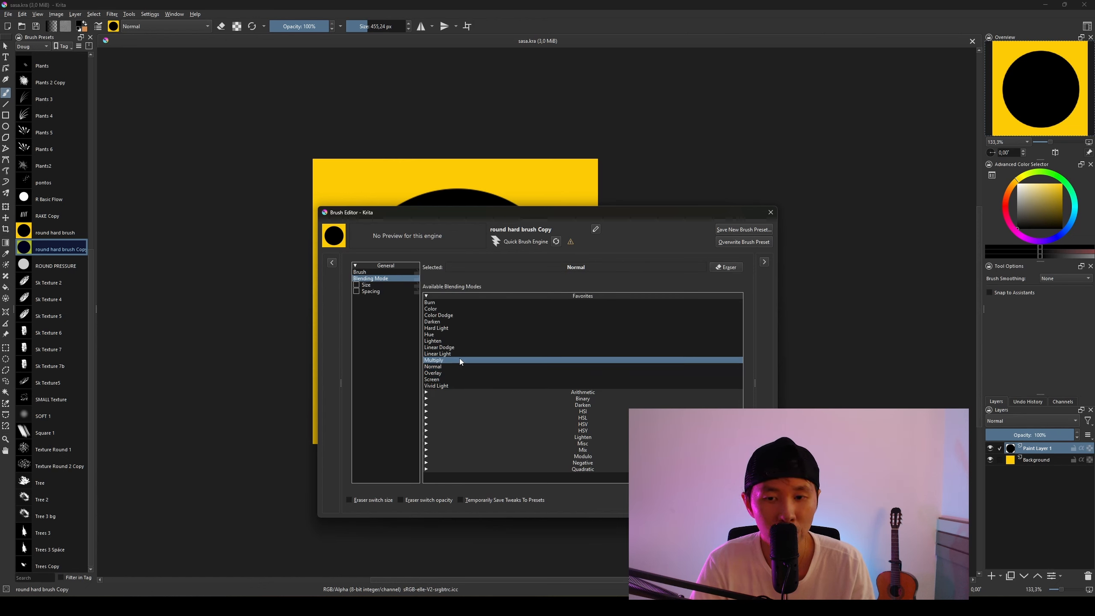
left_click(464, 367)
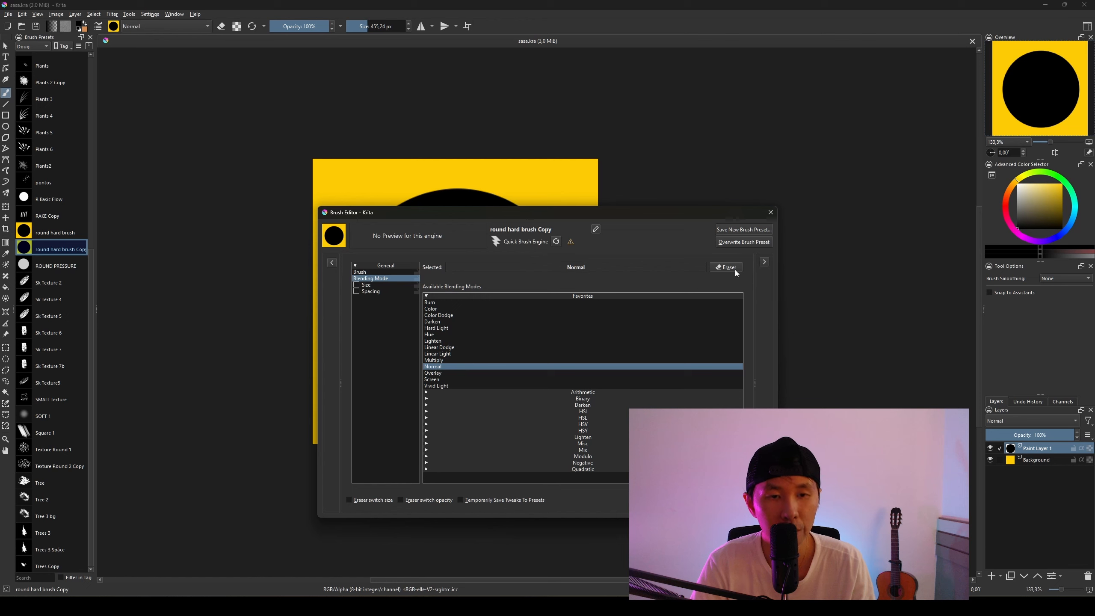
left_click(745, 242)
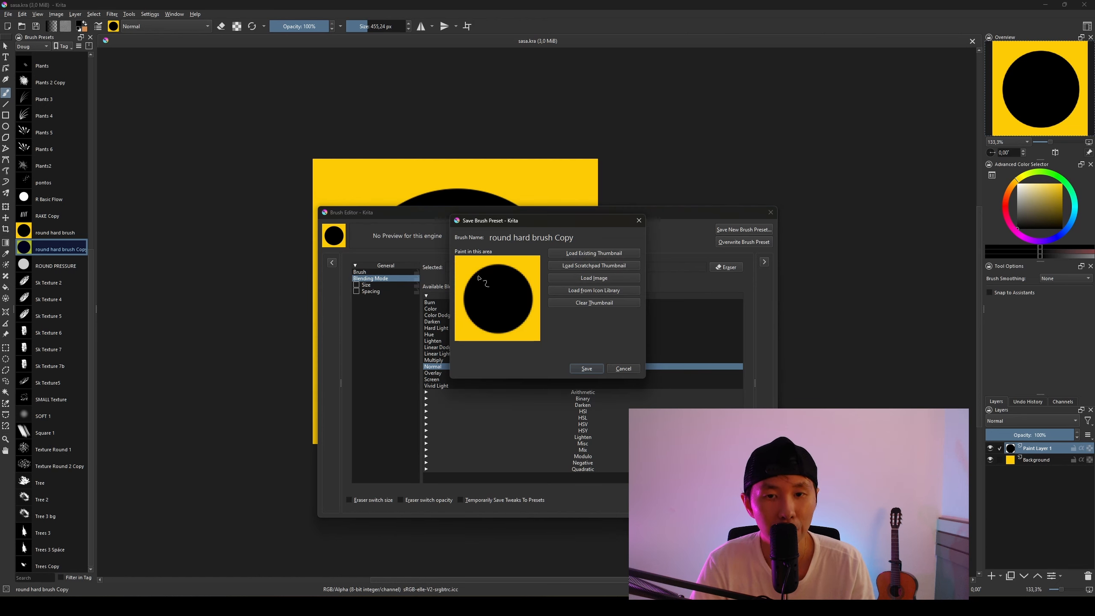
left_click(639, 220)
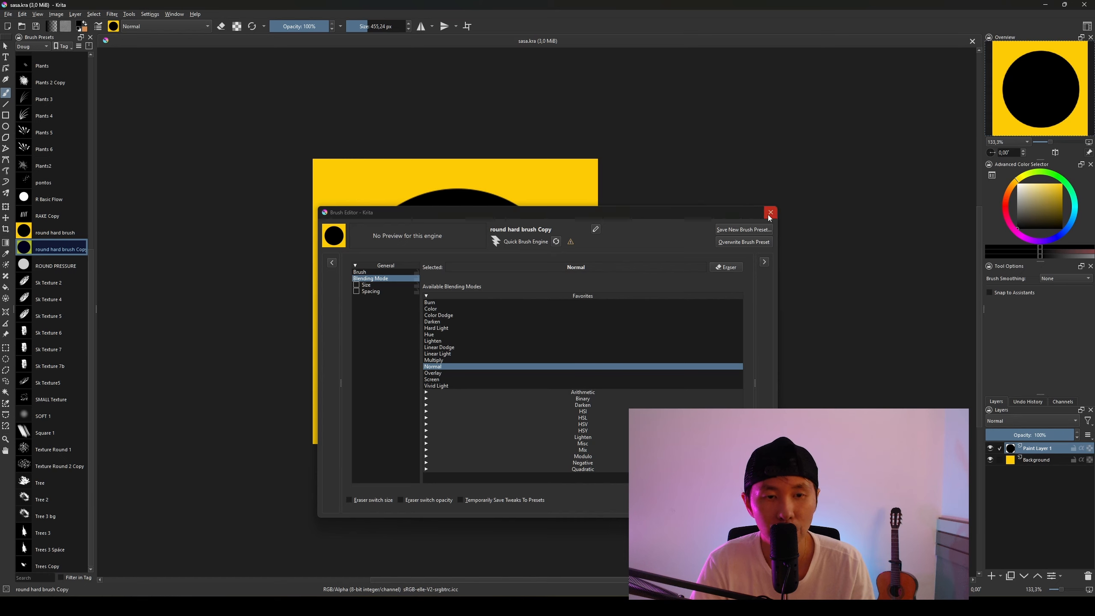
left_click(770, 212)
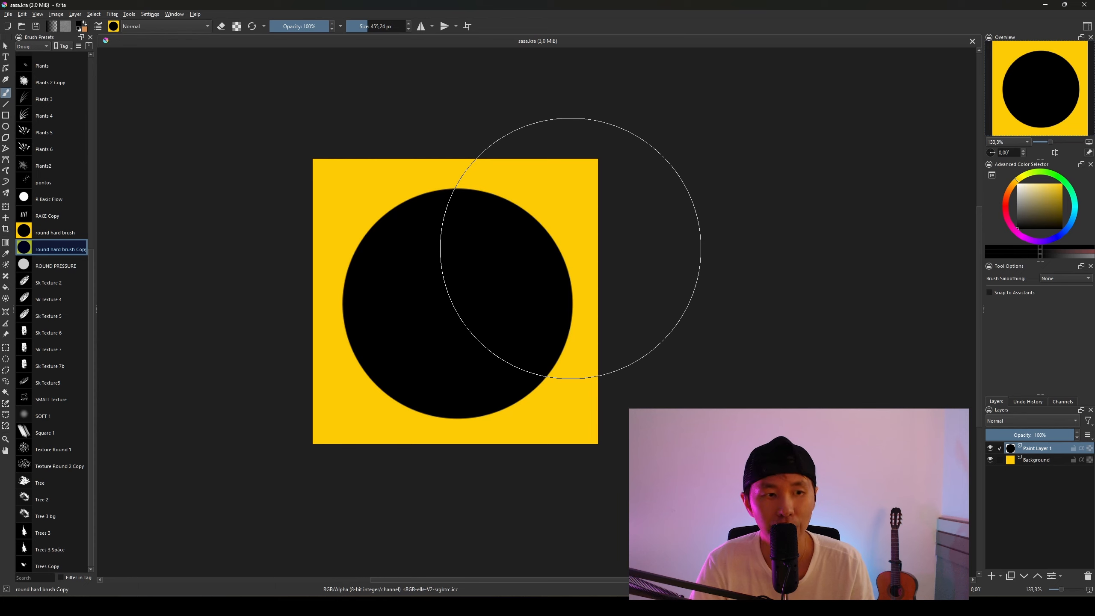
Step: Discard the unsaved diameter change by reloading round hard brush Copy, and check its brush settings
left_click(58, 230)
left_click(80, 252)
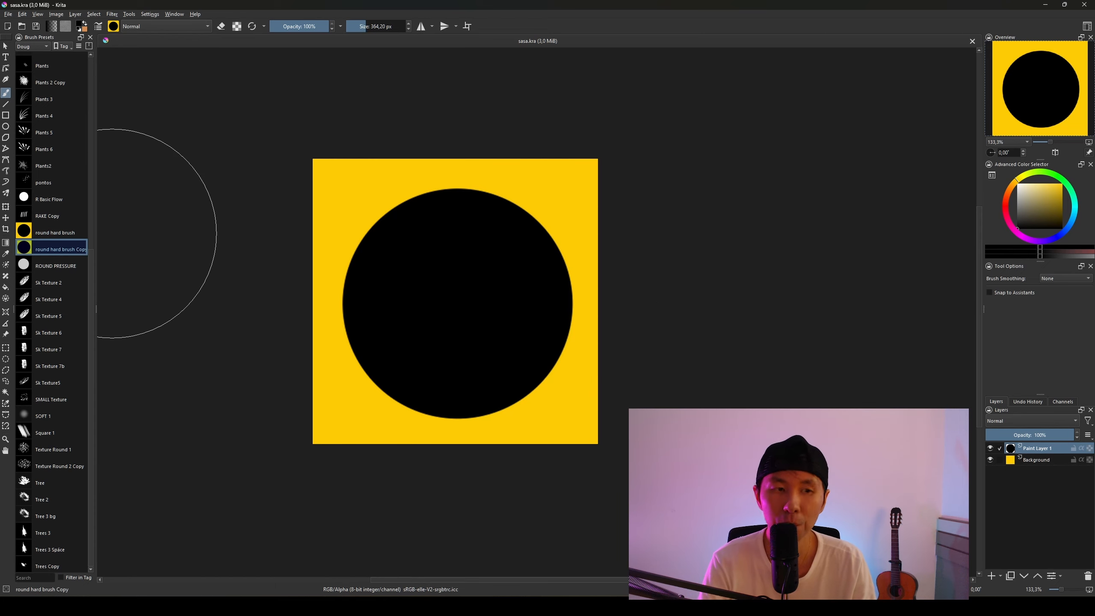
key("F5")
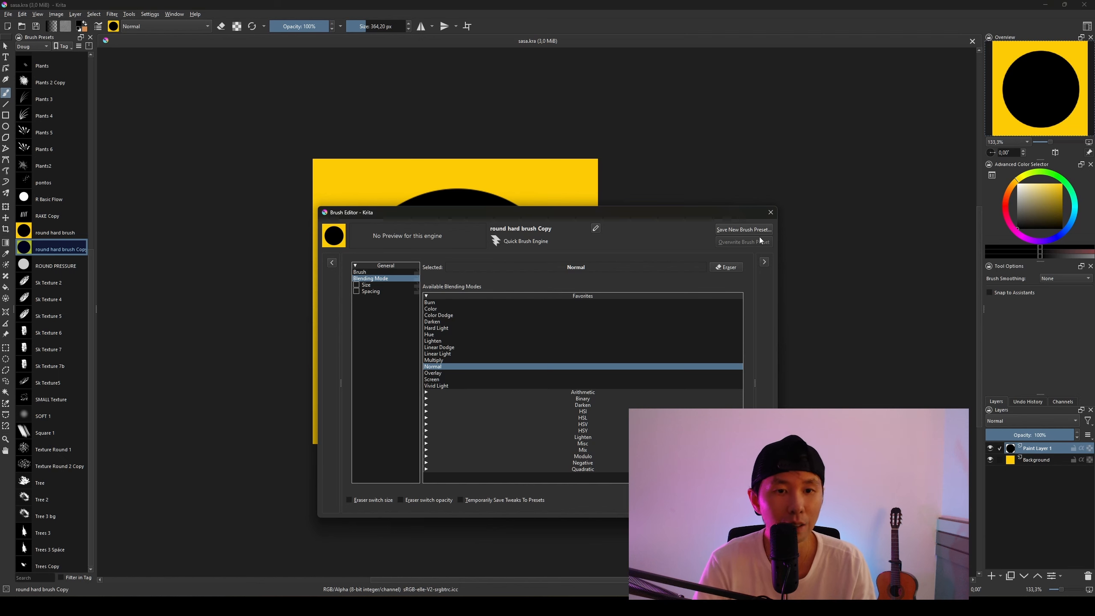
key("F5")
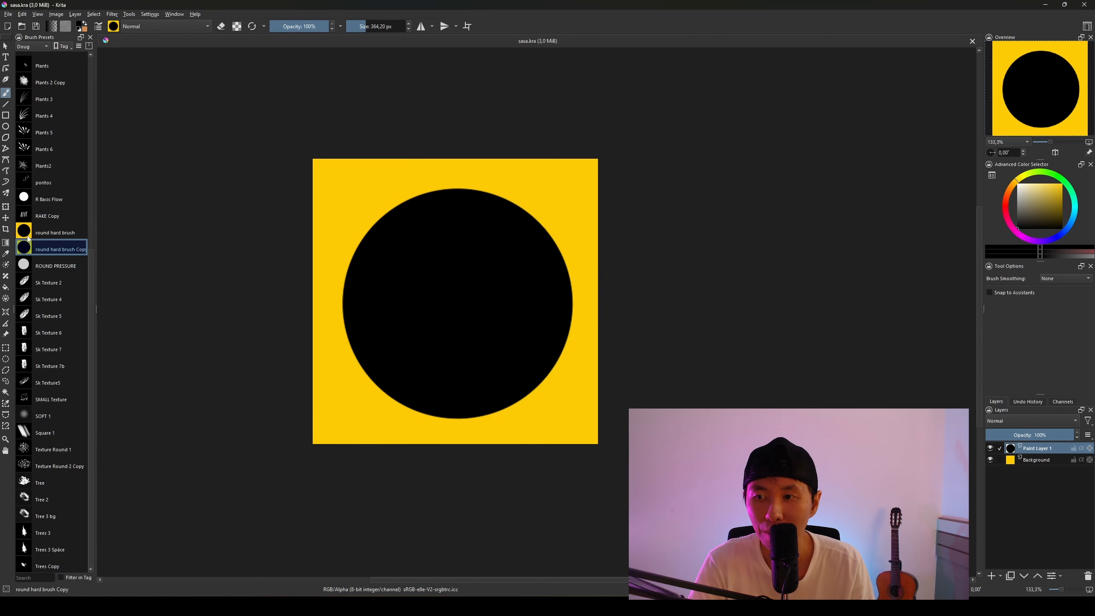
Step: Remove round hard brush Copy from the Doug tag
right_click(55, 250)
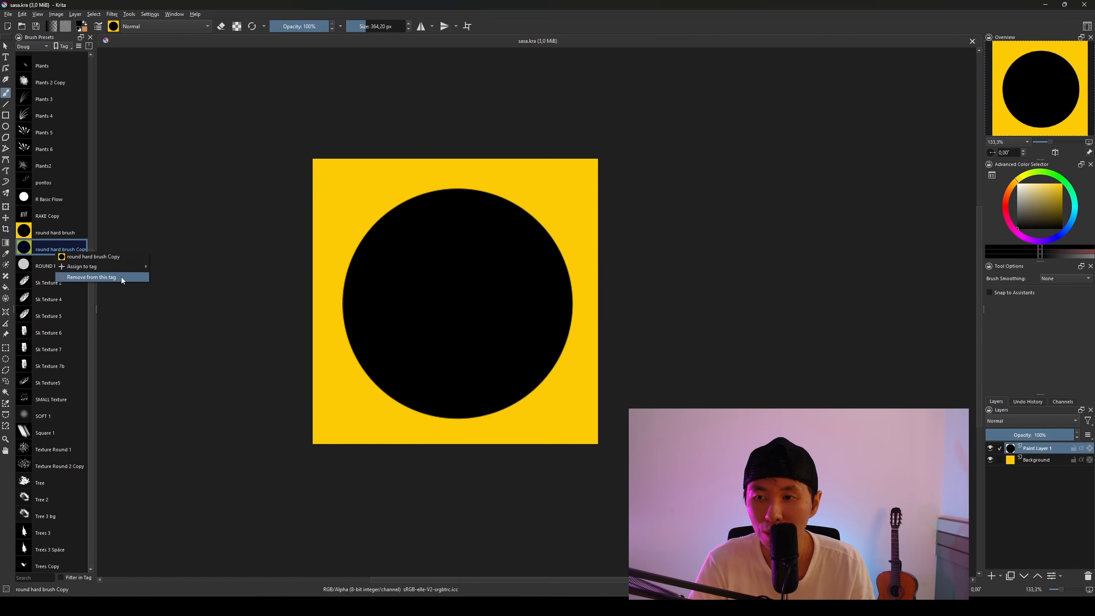
left_click(79, 277)
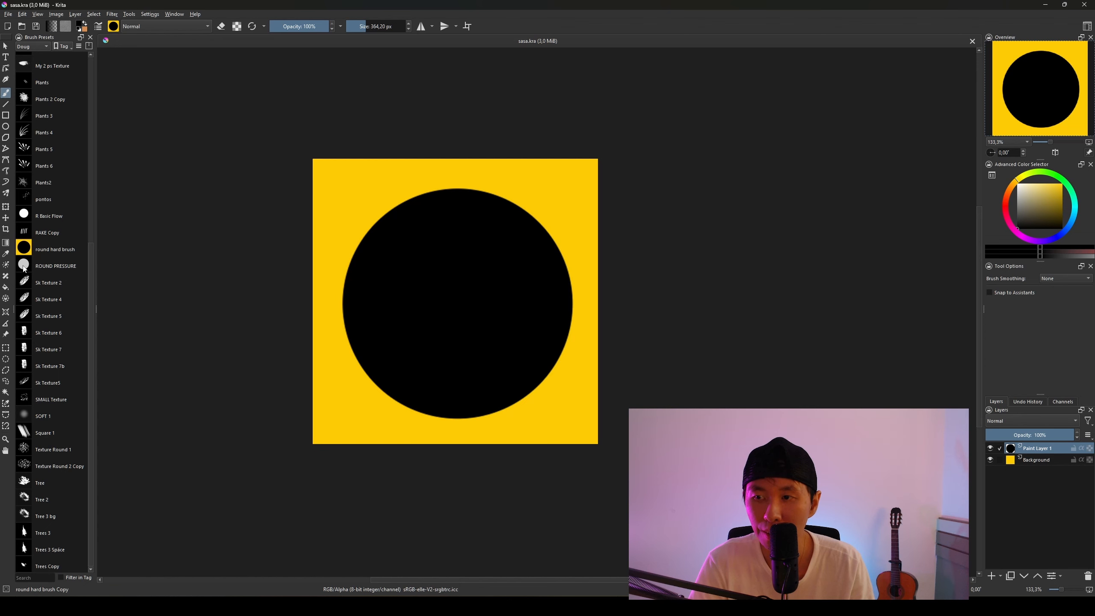
Step: Open the brush settings of the round hard brush preset and reselect its Normal blending mode
left_click(53, 249)
key("F5")
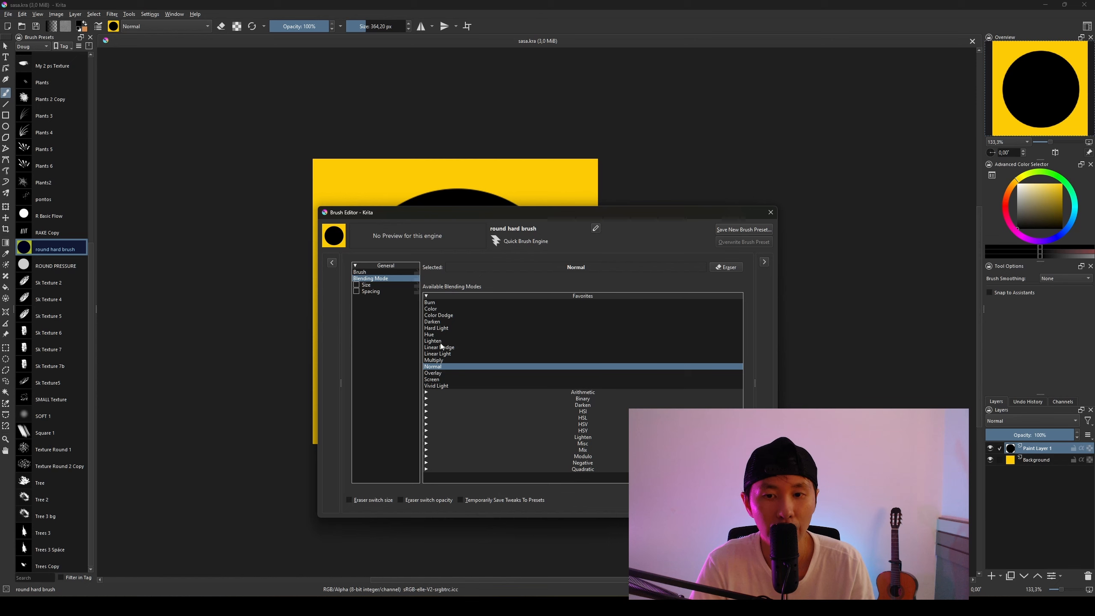
left_click(476, 355)
left_click(477, 362)
left_click(483, 366)
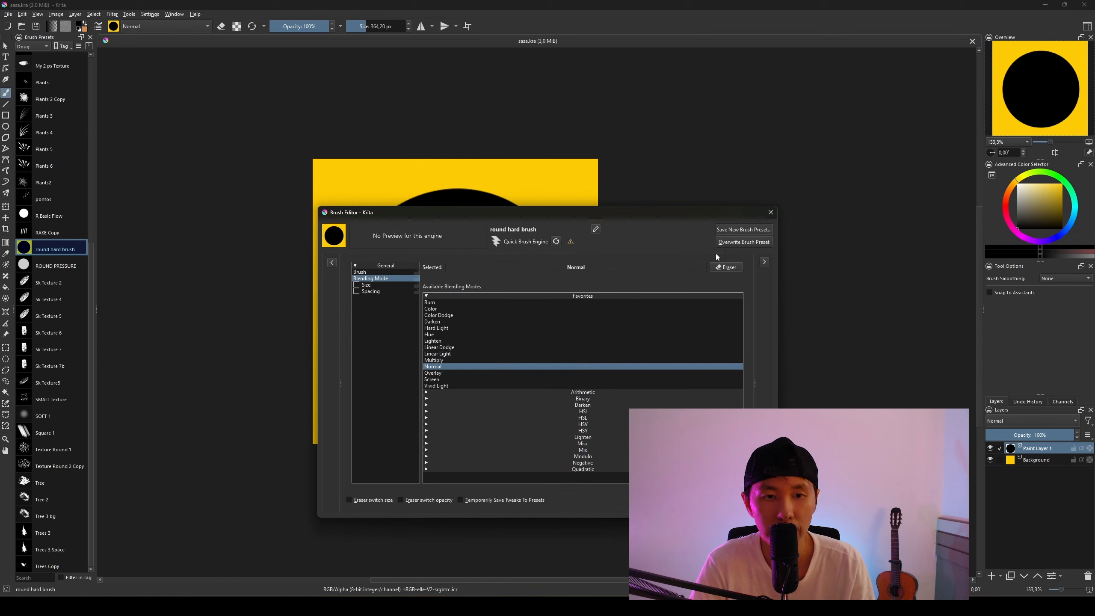
Step: Overwrite the round hard brush preset using the image sadas.kra as its thumbnail, and close the brush editor
left_click(734, 244)
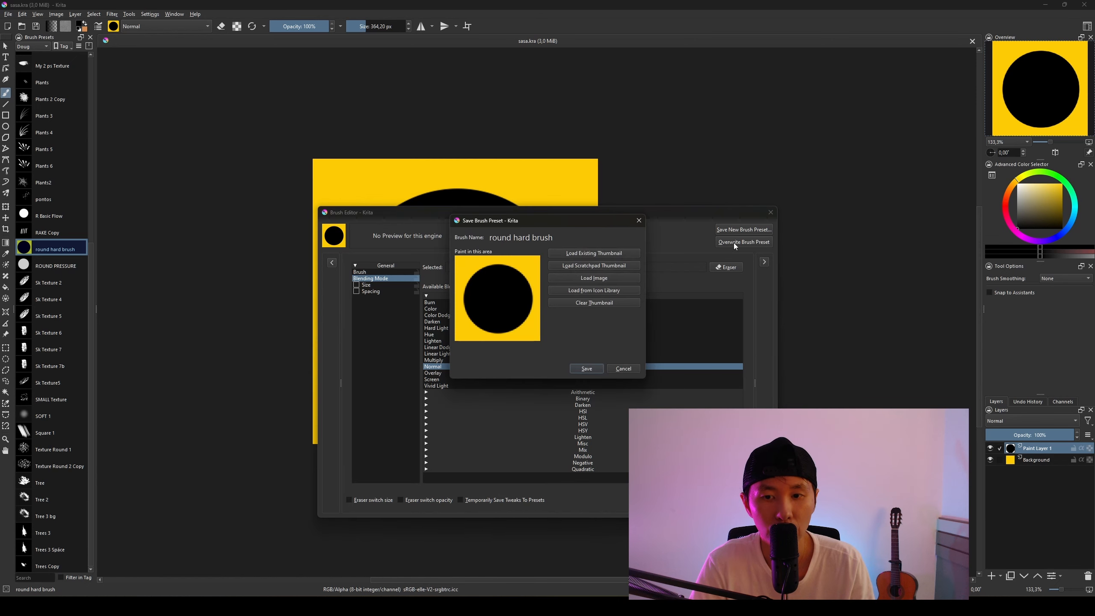
left_click(579, 276)
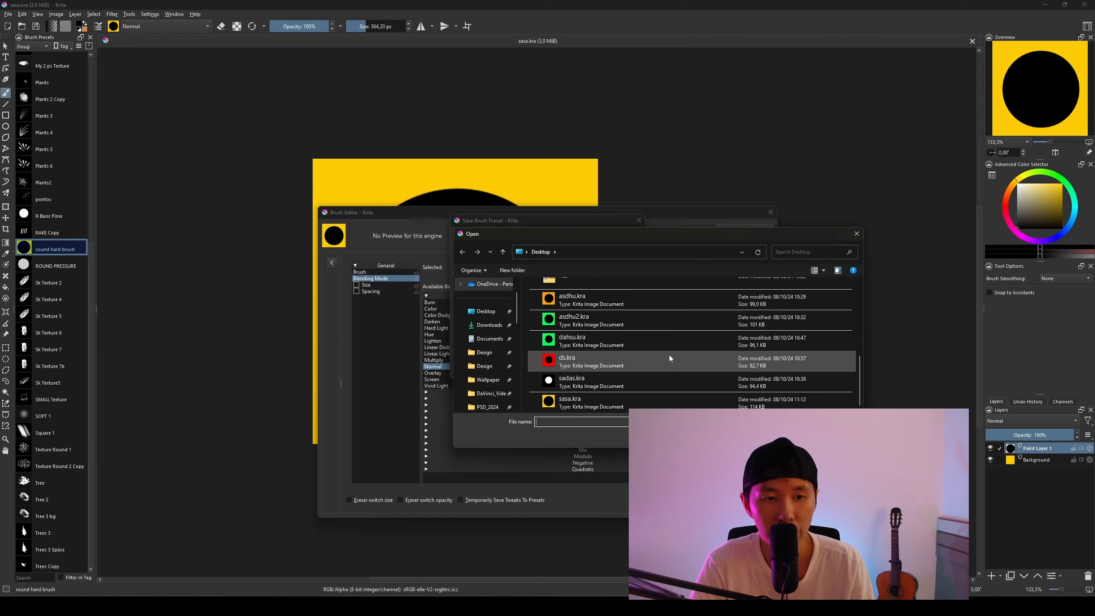
left_click(663, 379)
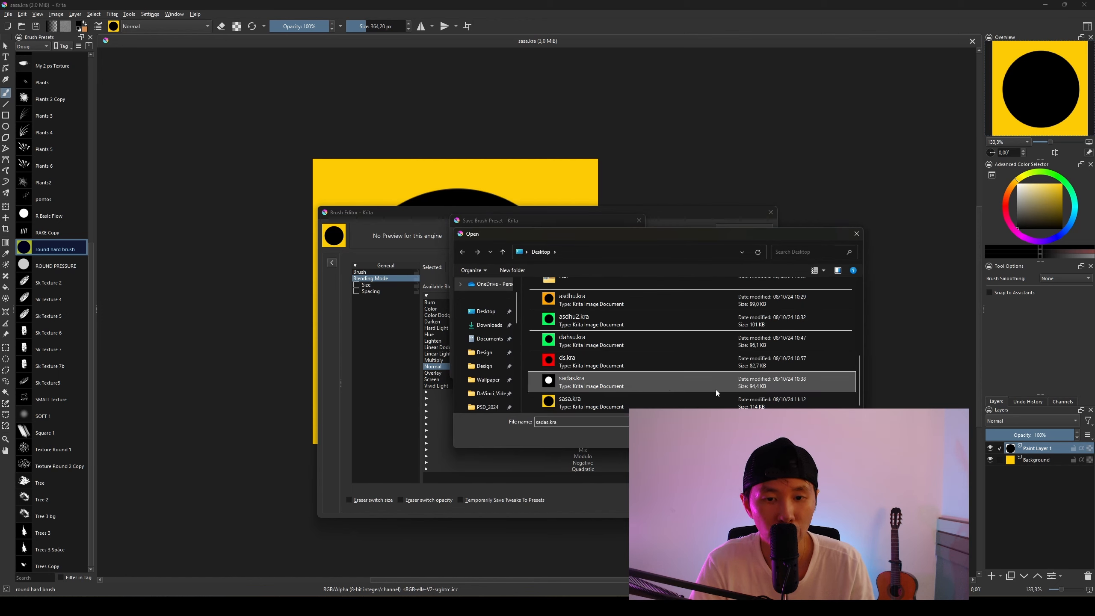
key("Return")
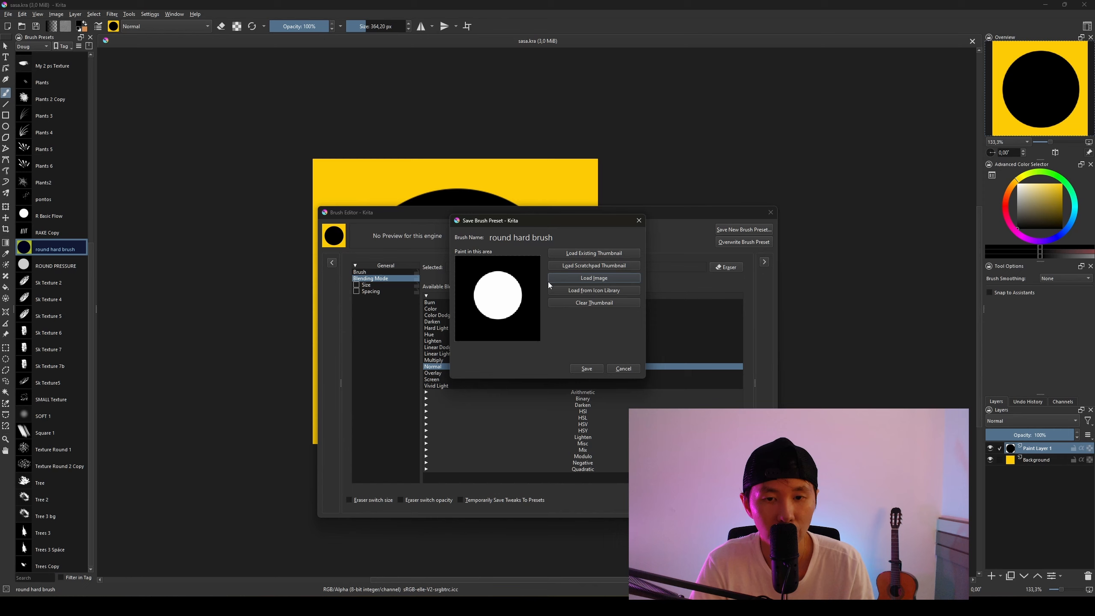
left_click(587, 368)
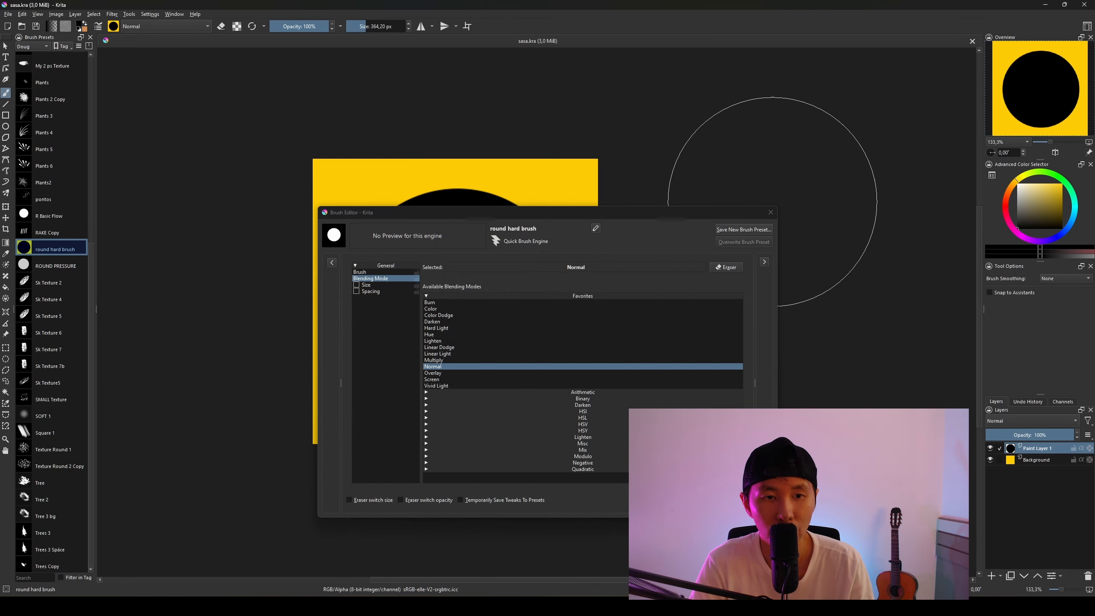
left_click(771, 212)
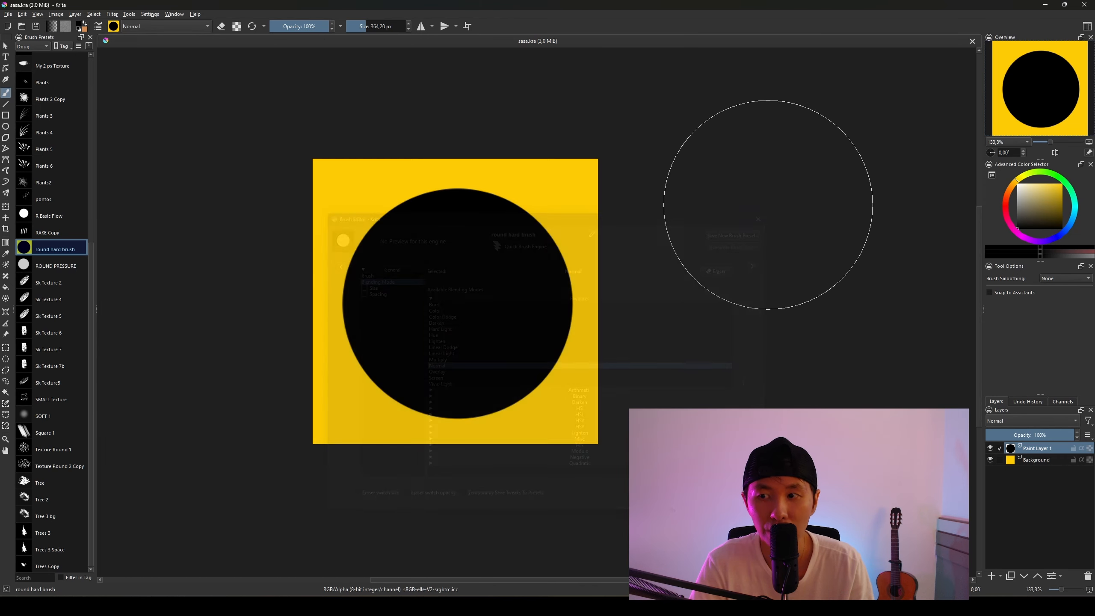
Step: Reload the round hard brush preset and check its thumbnail among the presets tagged Doug
left_click(973, 41)
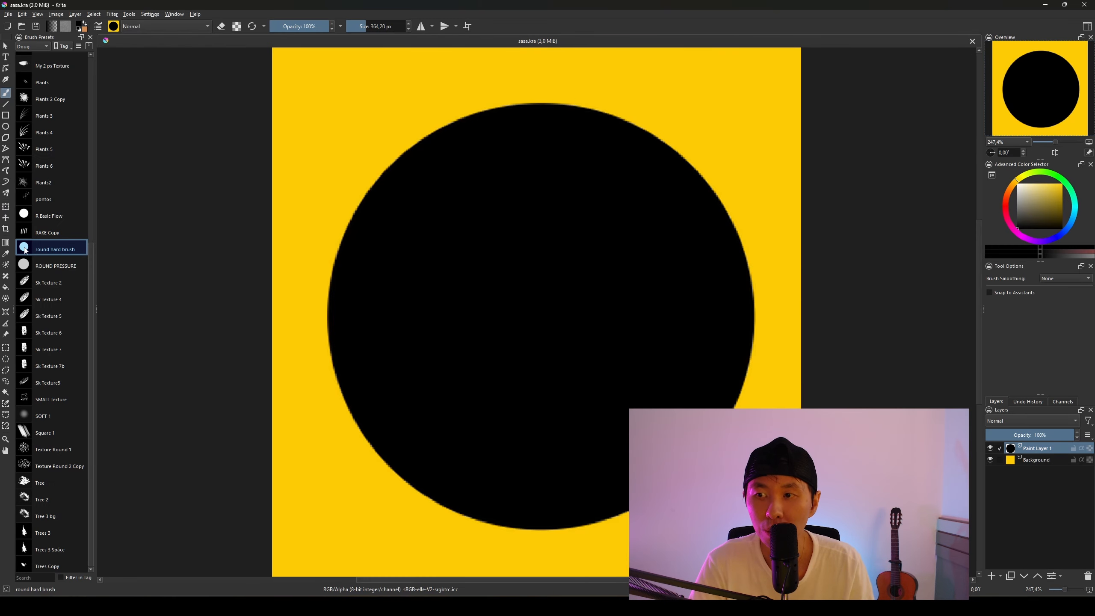
left_click(36, 254)
scroll(82, 126, "up", 6)
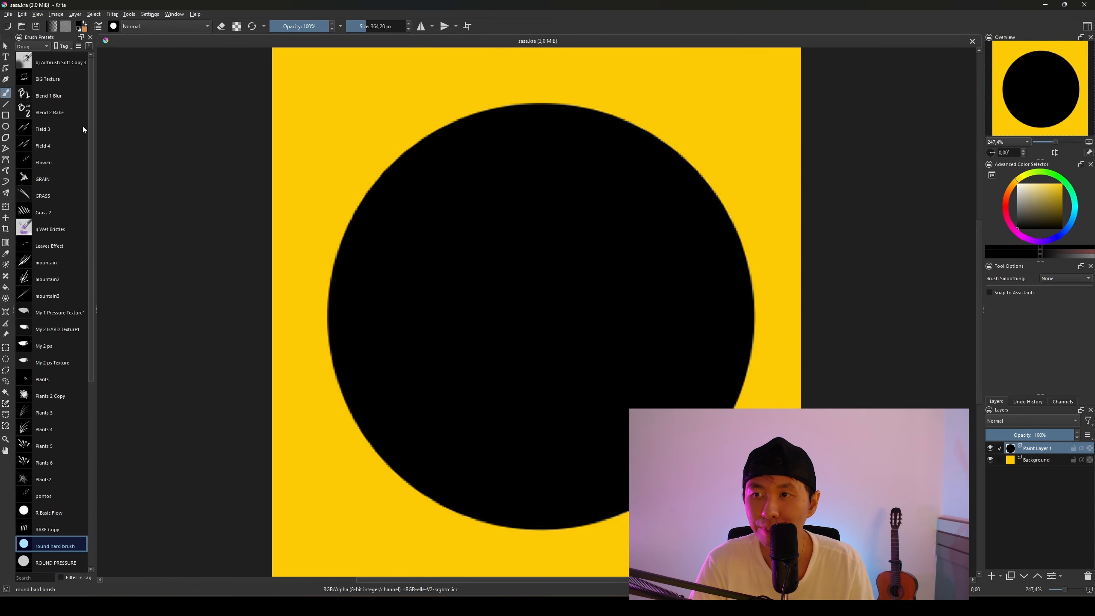
scroll(82, 126, "down", 6)
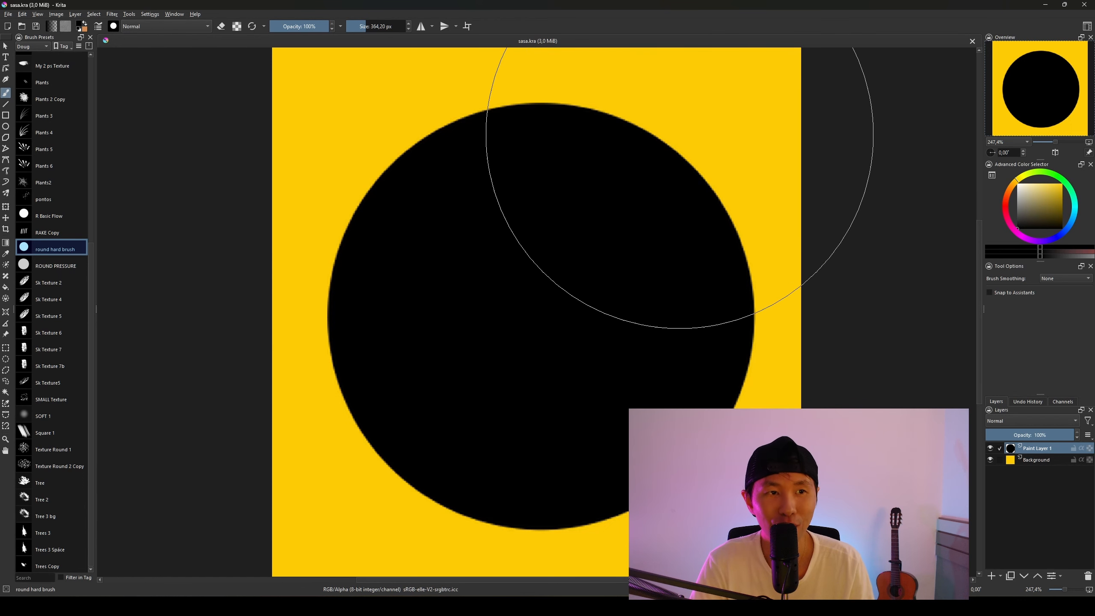
left_click(972, 41)
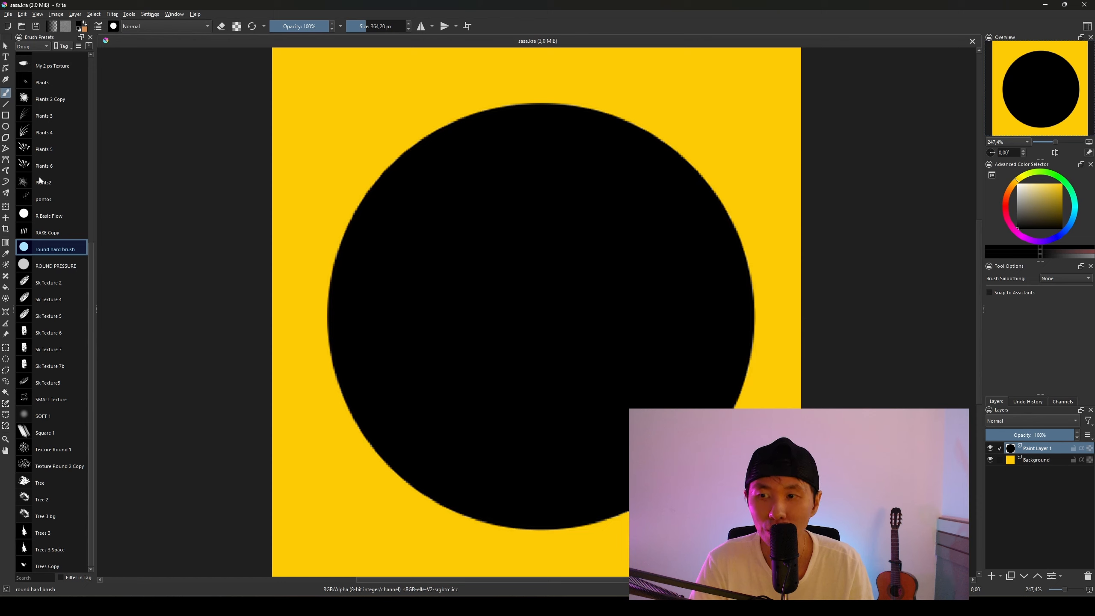
Step: Show the brush presets as Thumbnails, return them to Details, and reduce their icon size
left_click(79, 45)
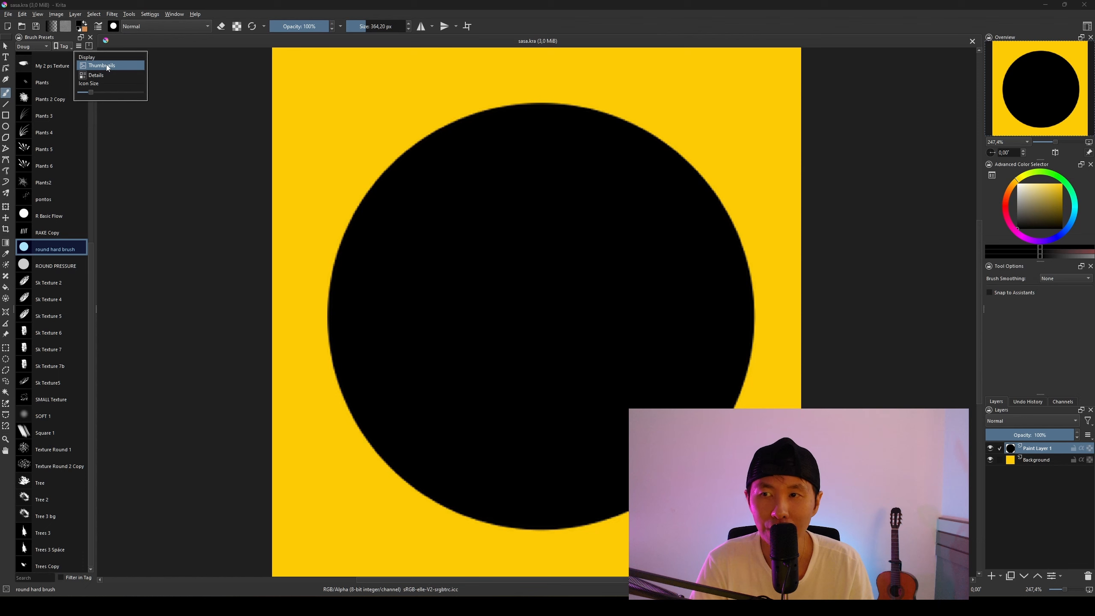
left_click(108, 66)
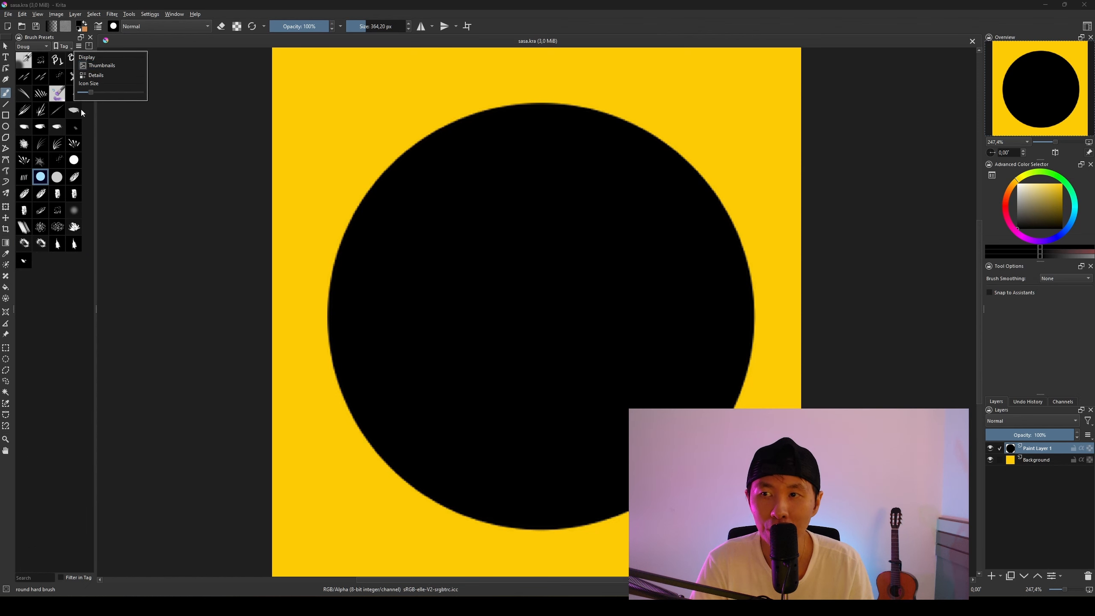
left_click(104, 76)
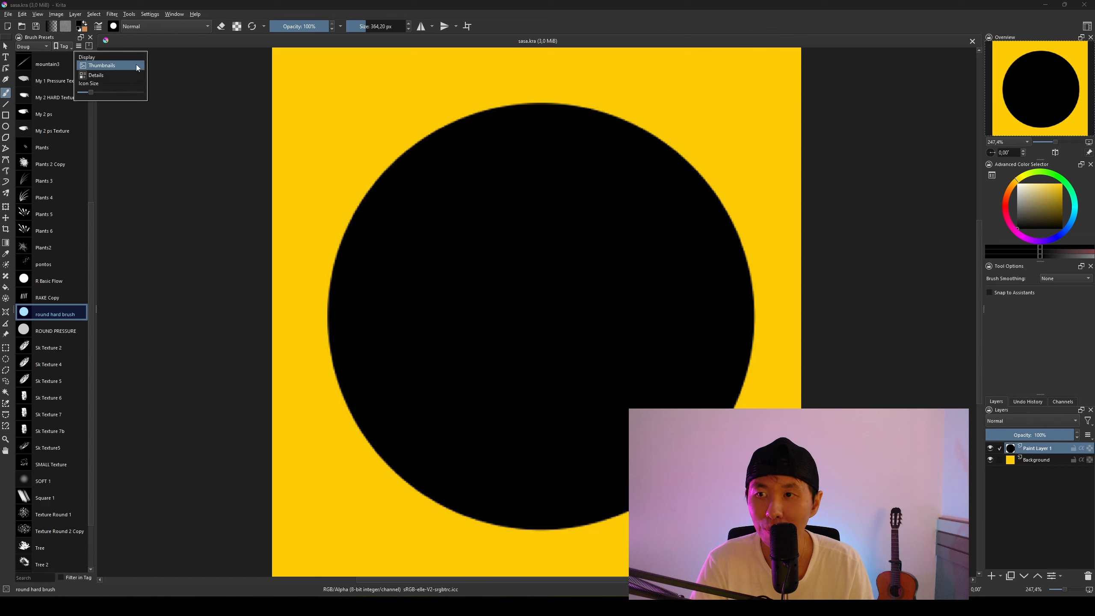
mouse_move(90, 91)
left_mouse_down()
mouse_move(162, 95)
mouse_move(78, 103)
left_mouse_up()
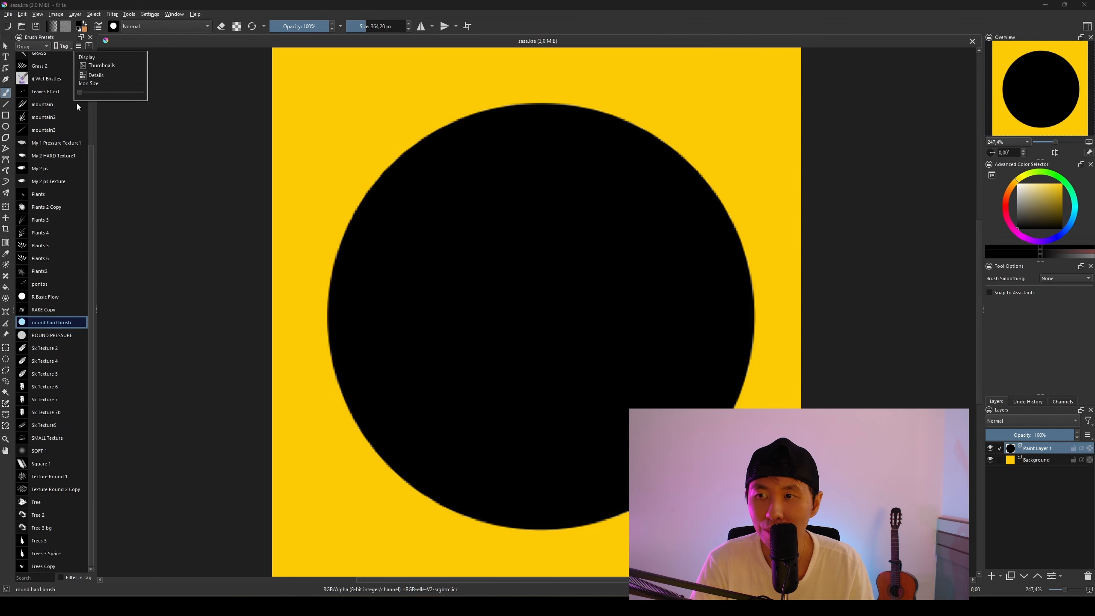
left_click(162, 79)
Step: Paint a black dab over the canvas's upper-left corner and fill Paint Layer 1 with the orange background colour
left_click(207, 56)
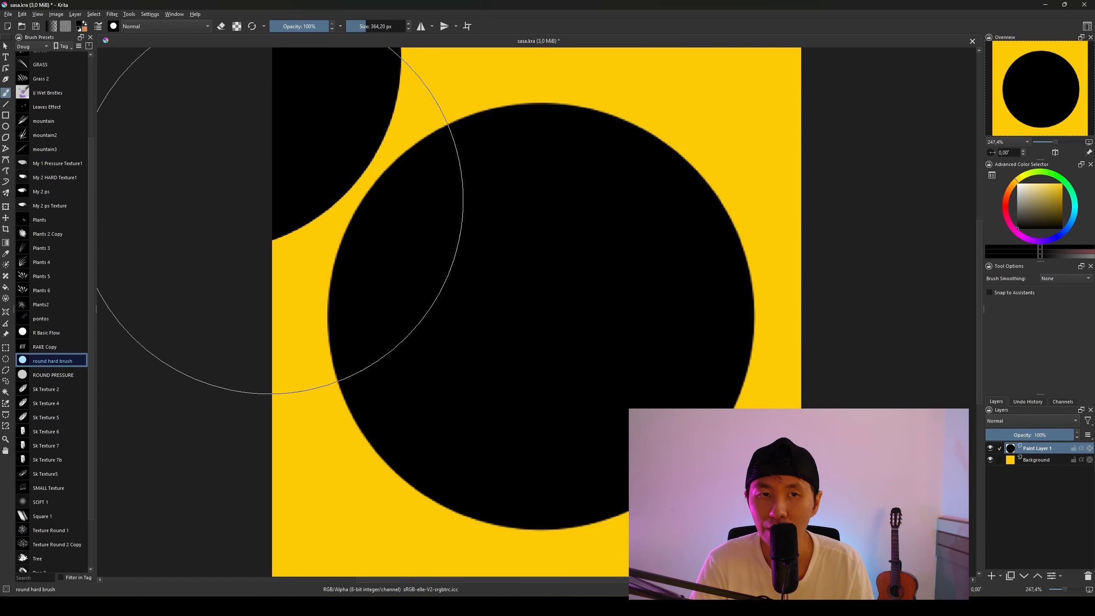
scroll(498, 203, "down", 1)
scroll(497, 203, "down", 2)
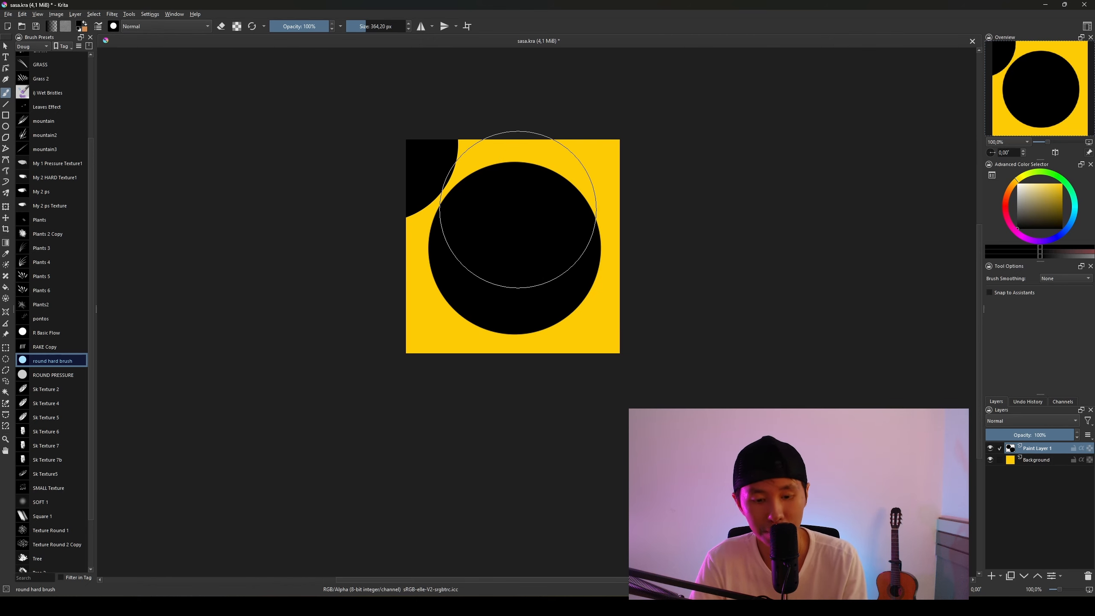
key("BackSpace")
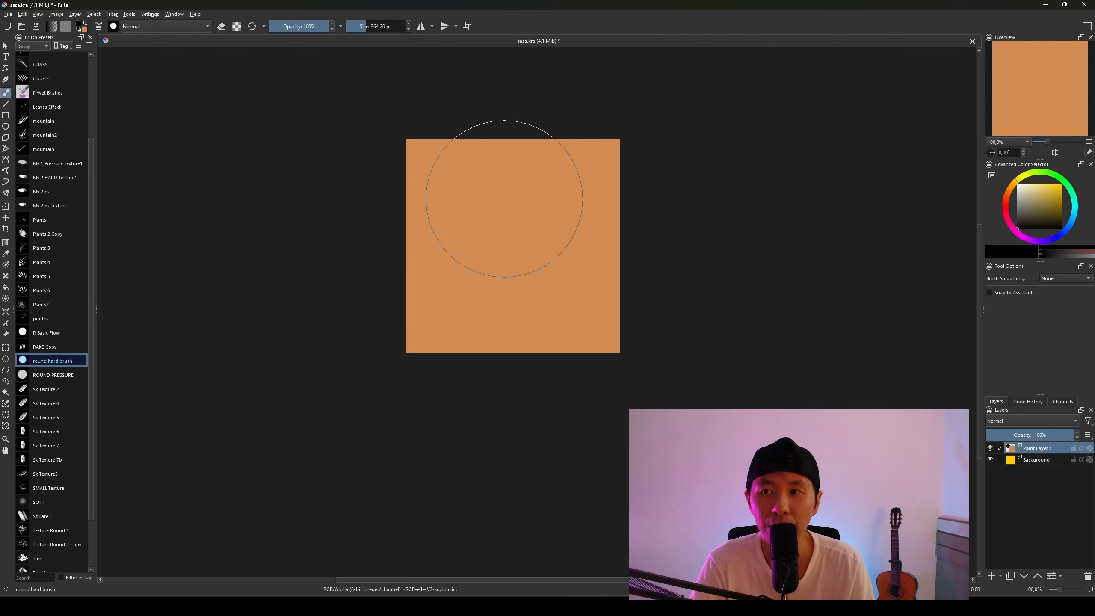